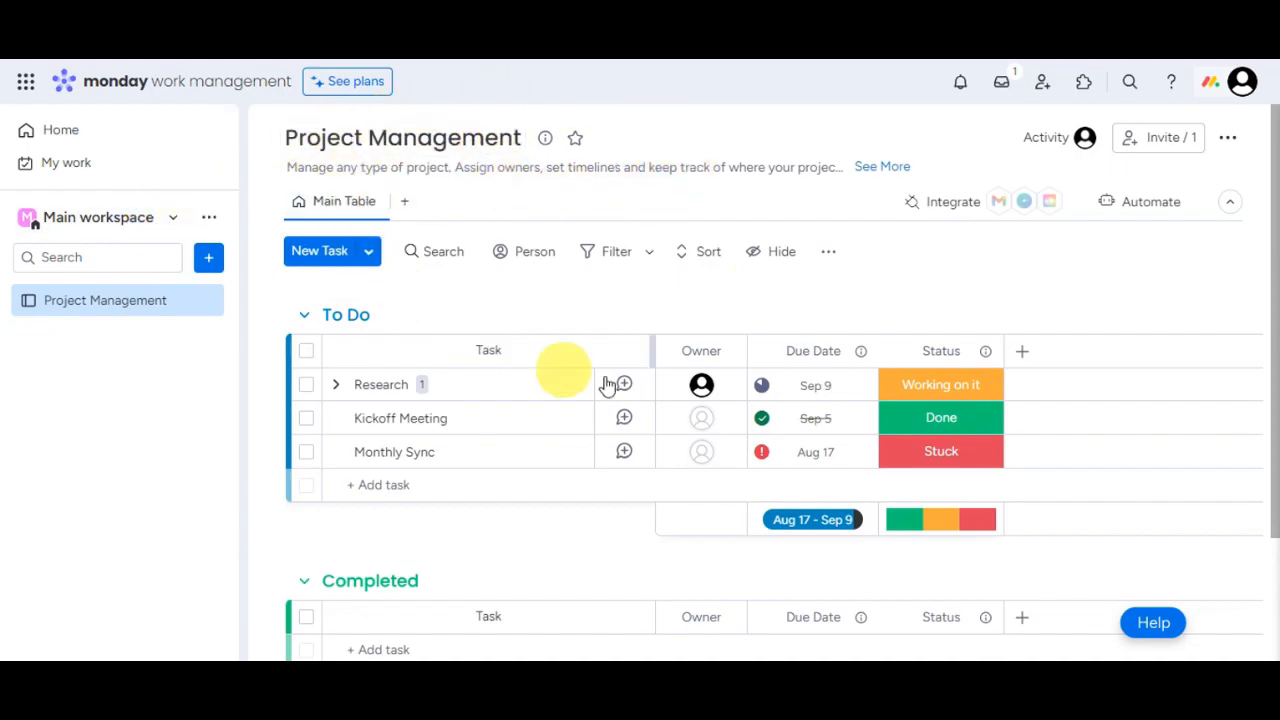
Step: Open the Main workspace dropdown to list the available workspaces
click(177, 222)
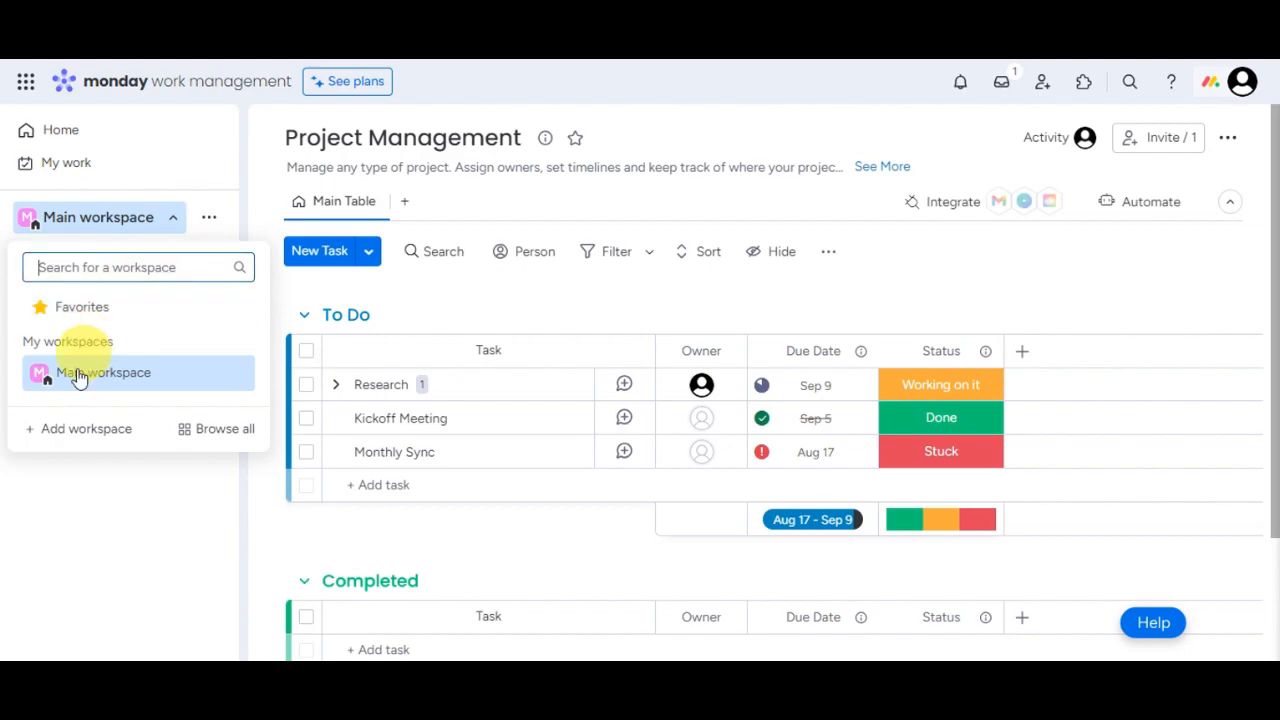
Step: Add a workspace with the default name 'New Workspace' and Open privacy
click(179, 225)
click(176, 220)
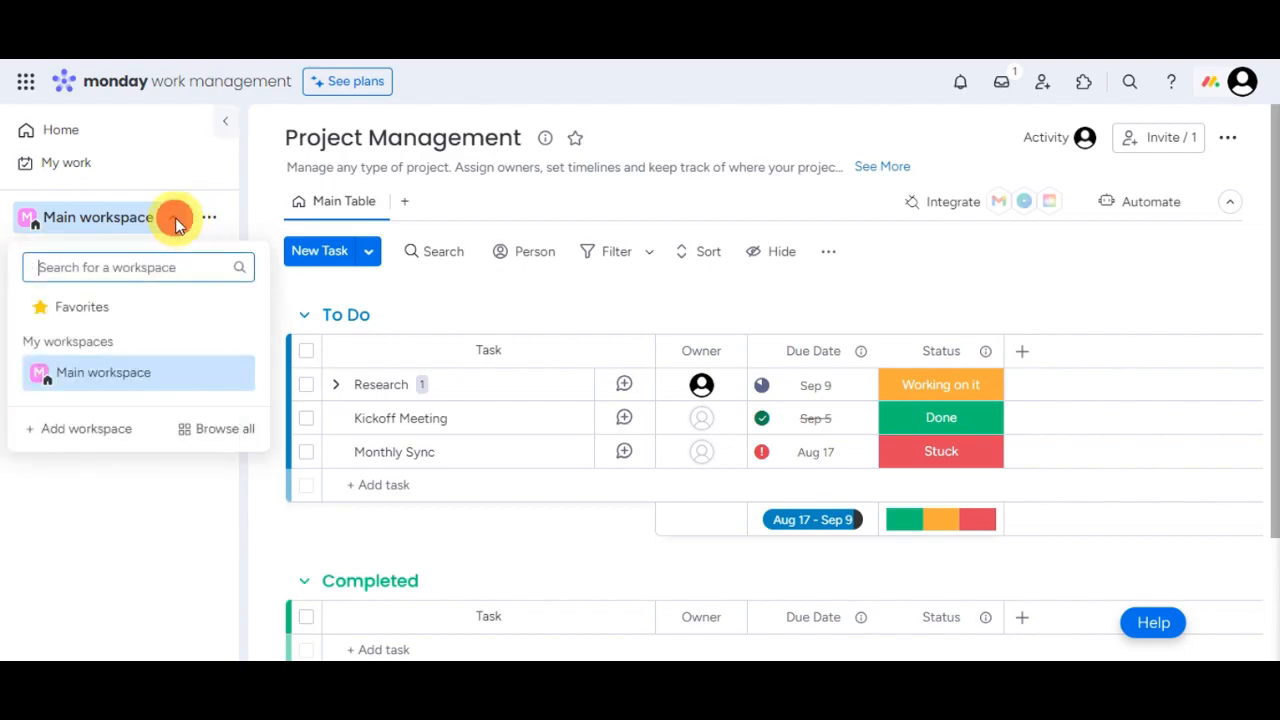
click(80, 430)
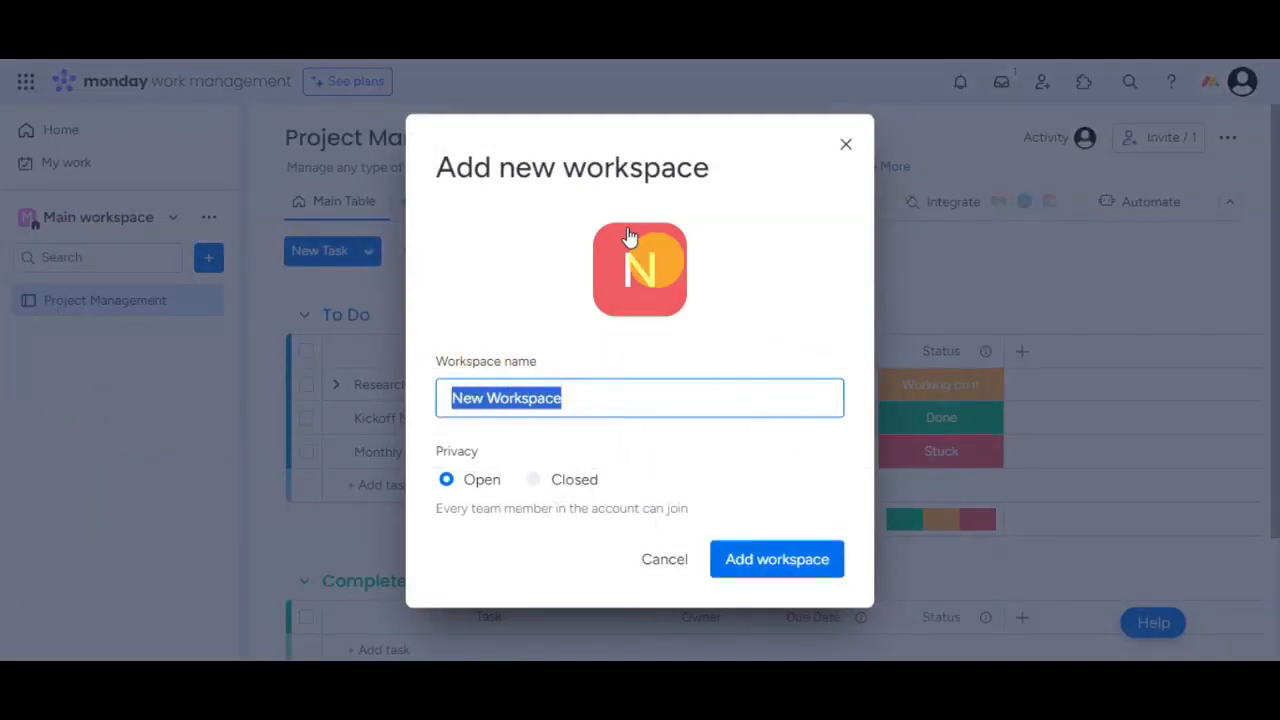
drag(578, 402, 441, 388)
click(457, 397)
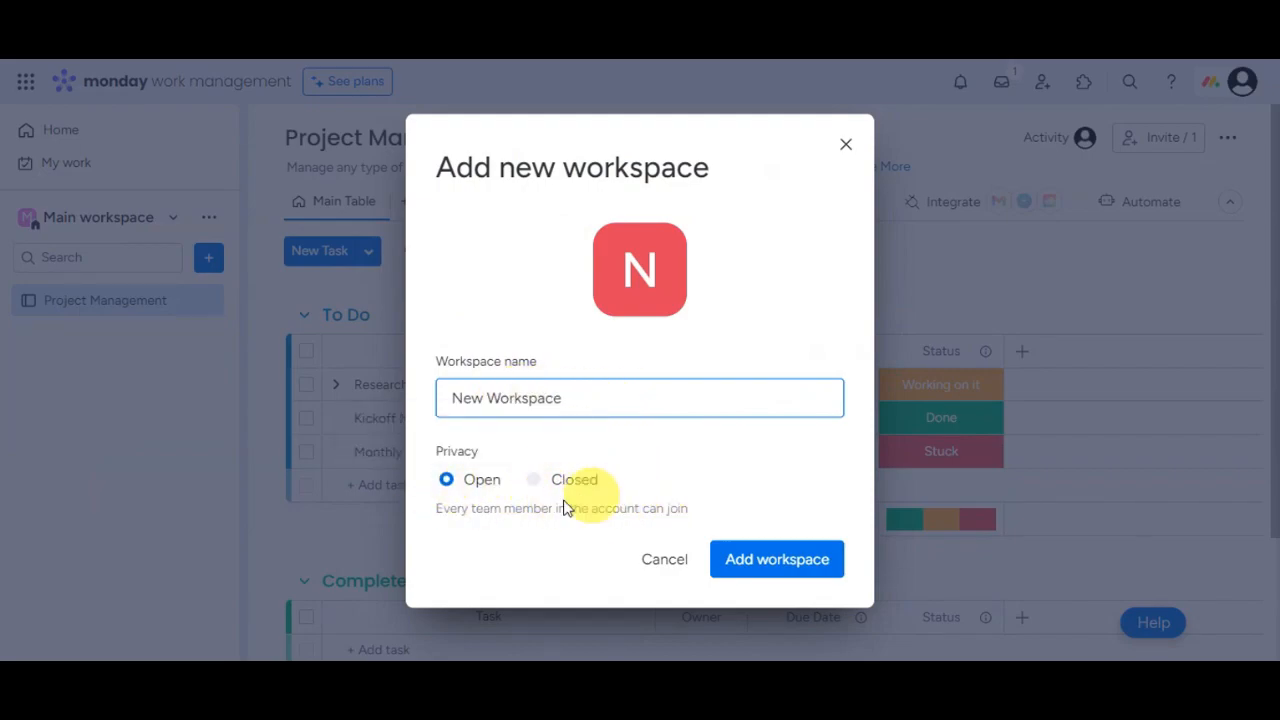
click(765, 561)
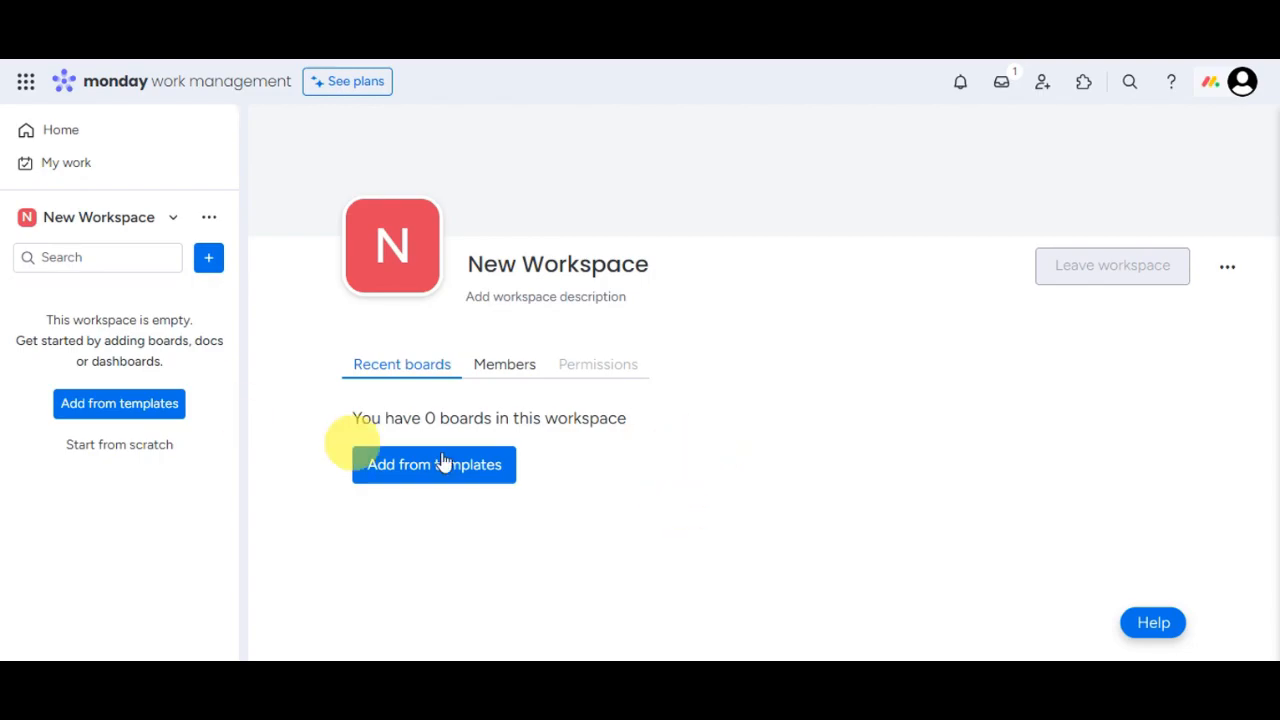
click(174, 225)
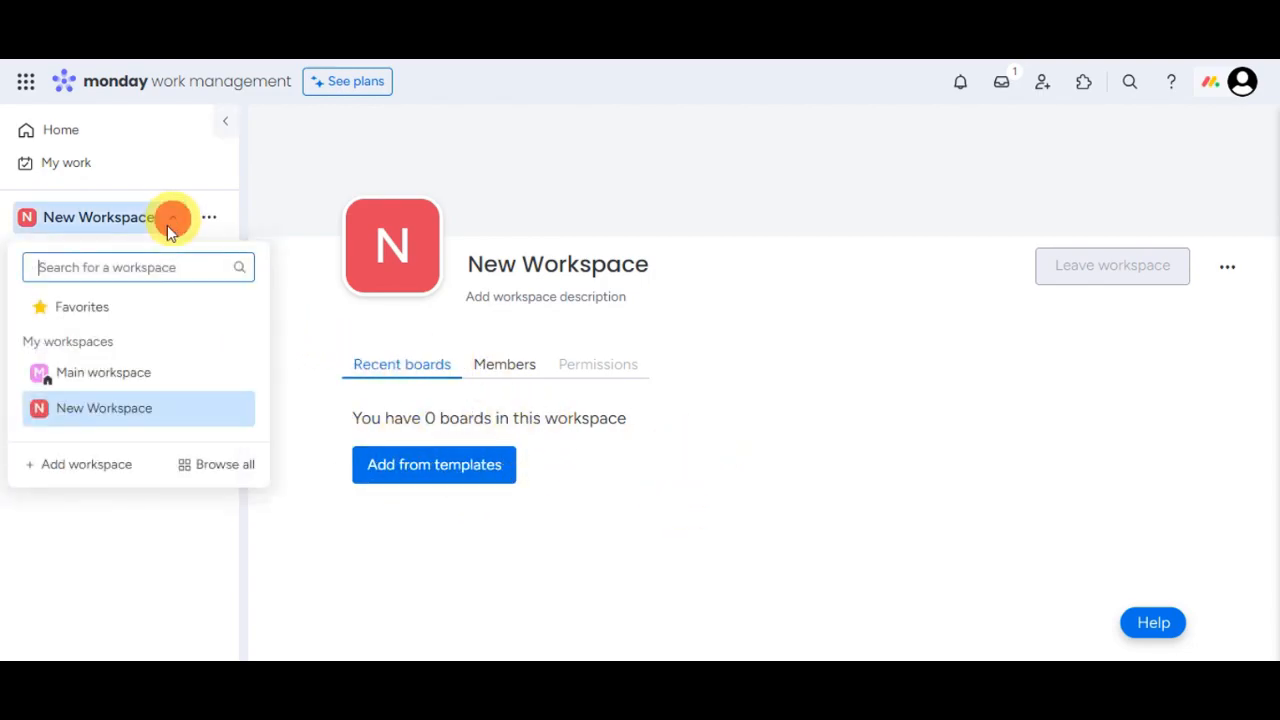
click(124, 374)
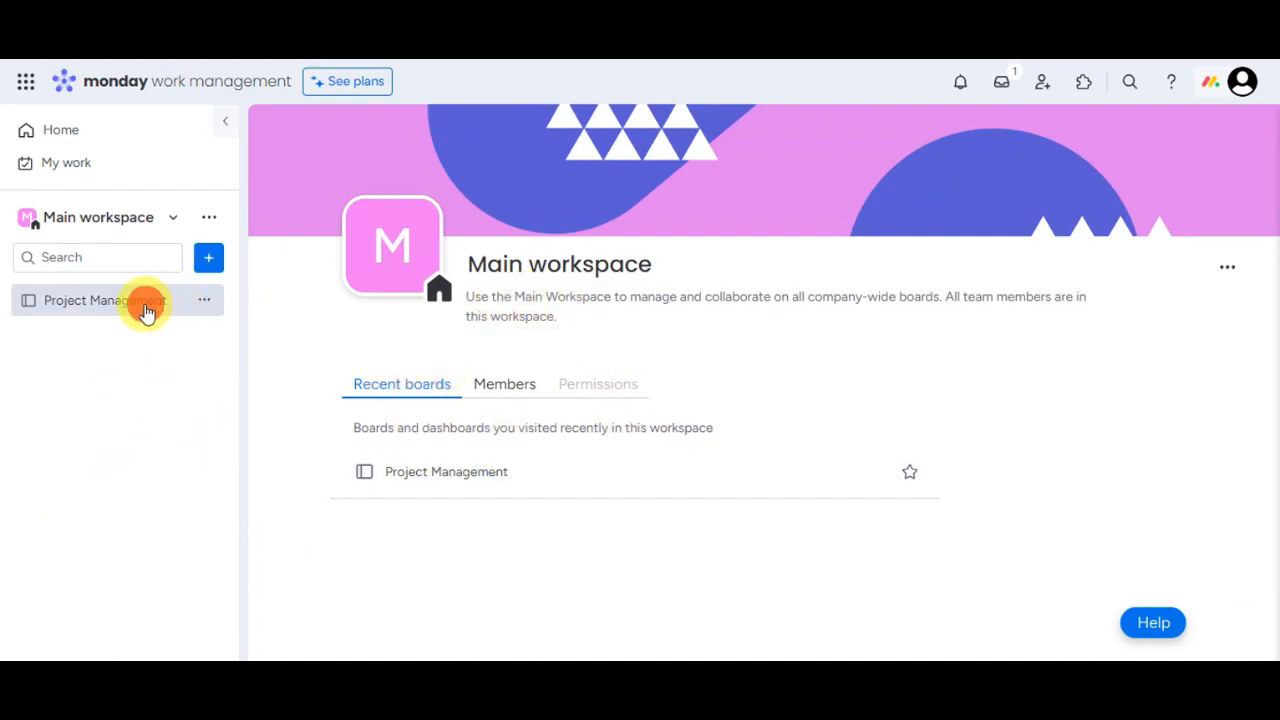
click(146, 312)
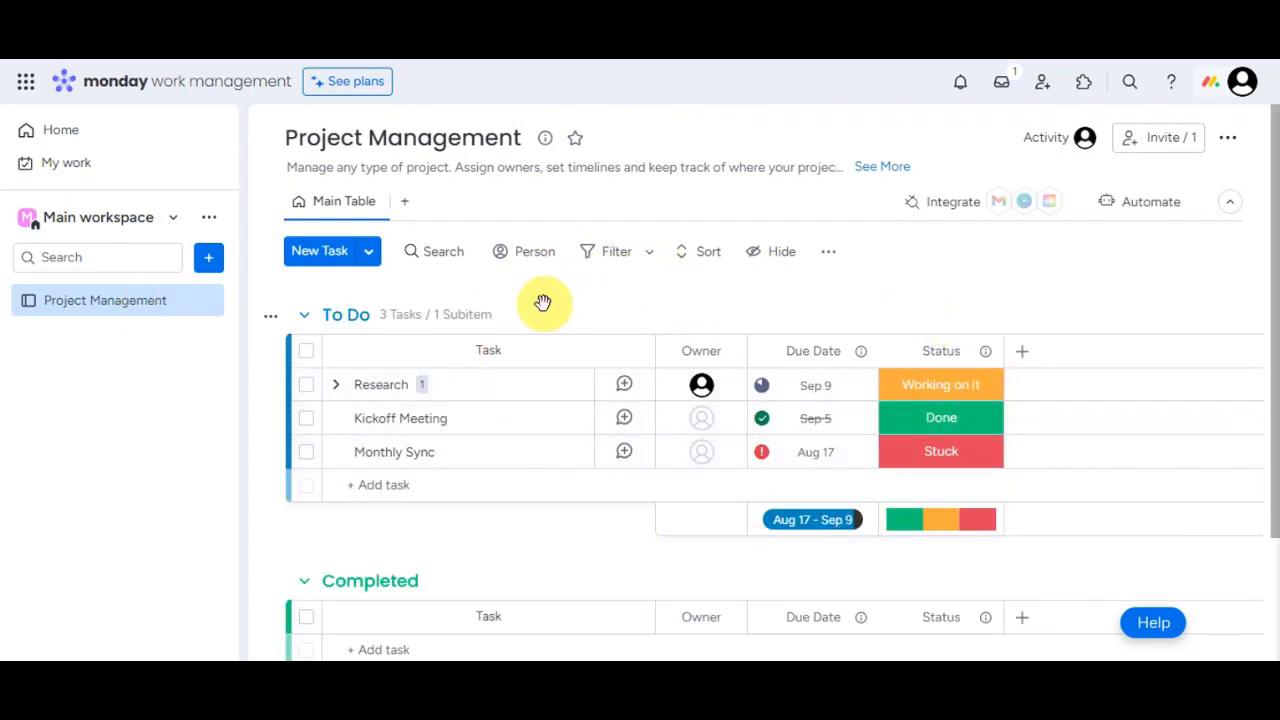
click(172, 220)
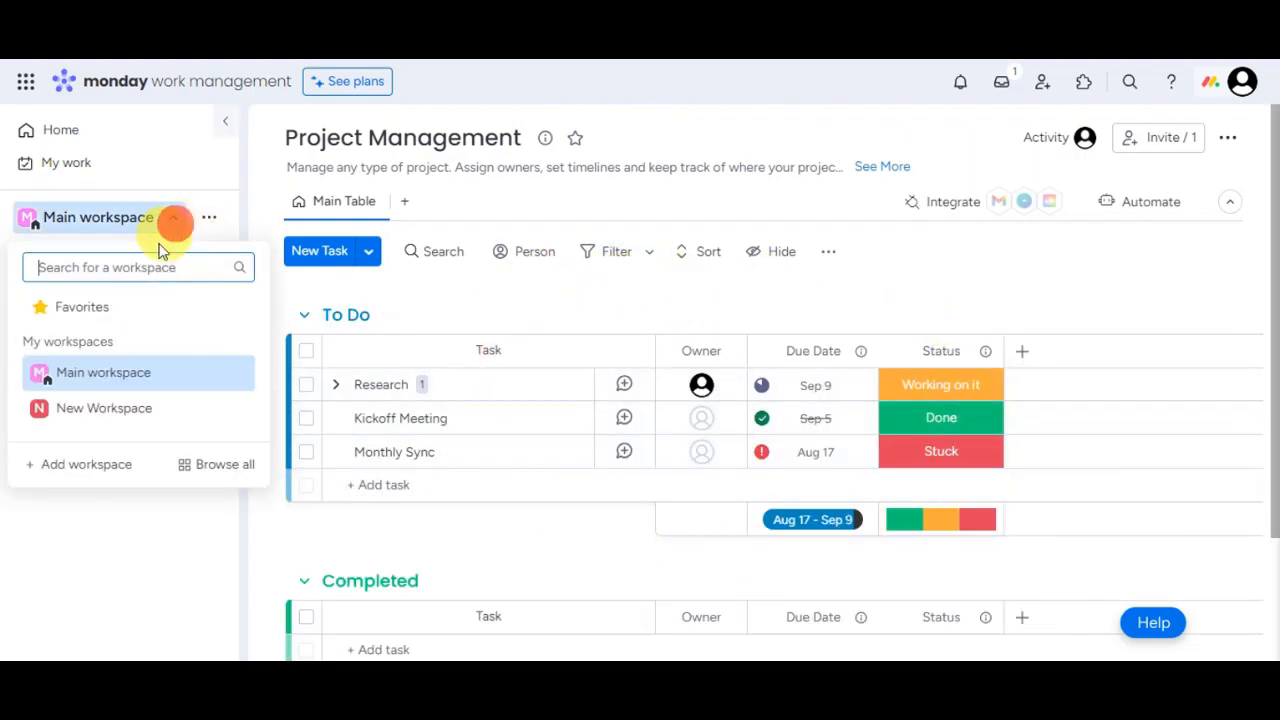
click(105, 410)
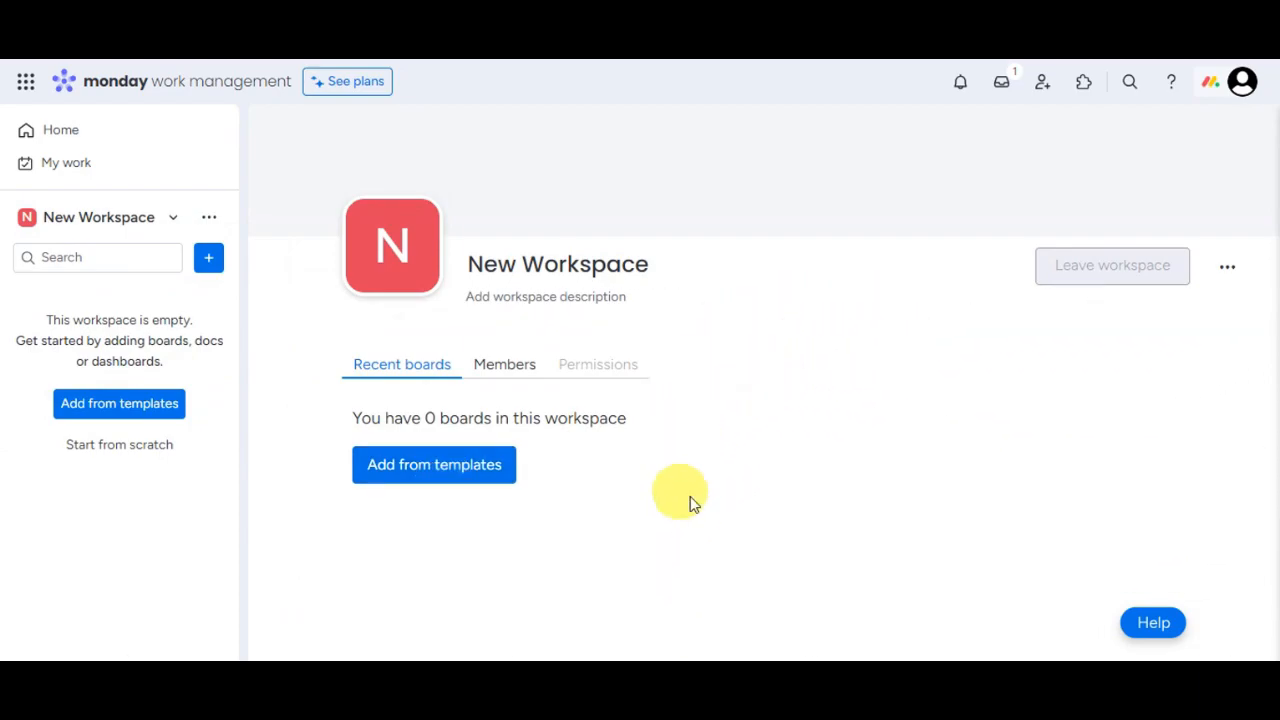
Step: Search the Template center for 'social medi' and use the Social media planner template
click(463, 474)
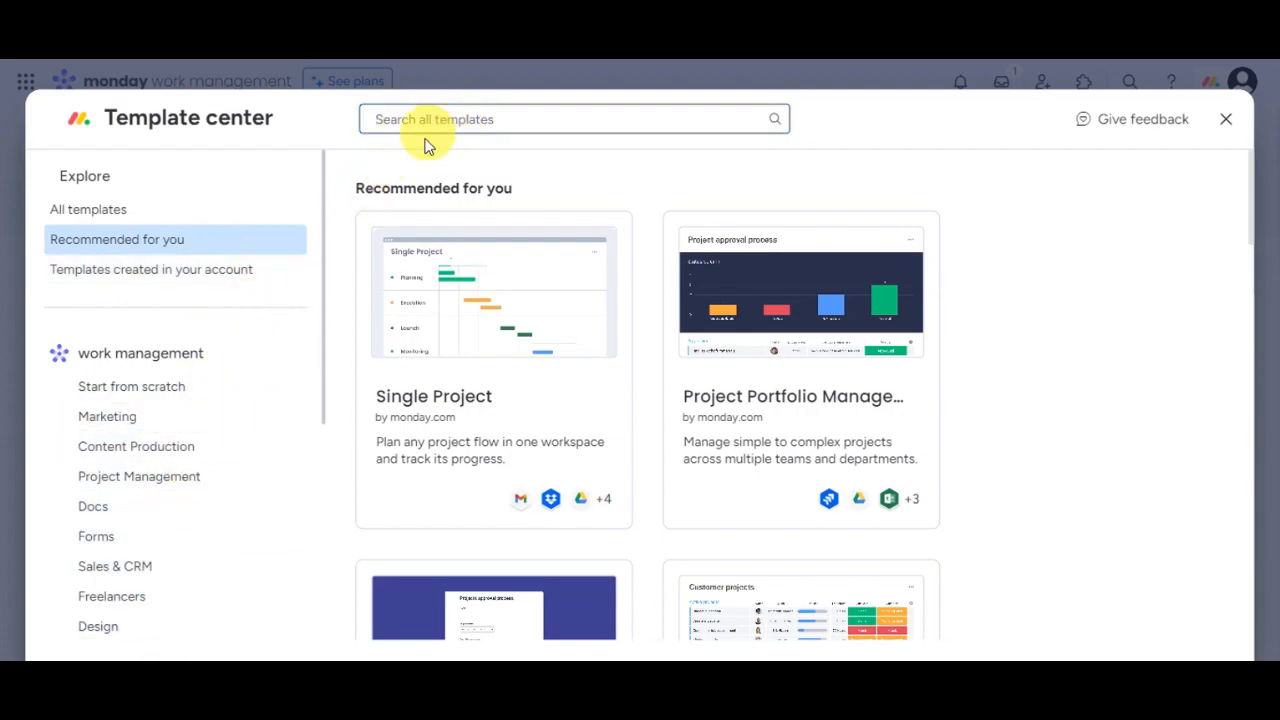
click(477, 120)
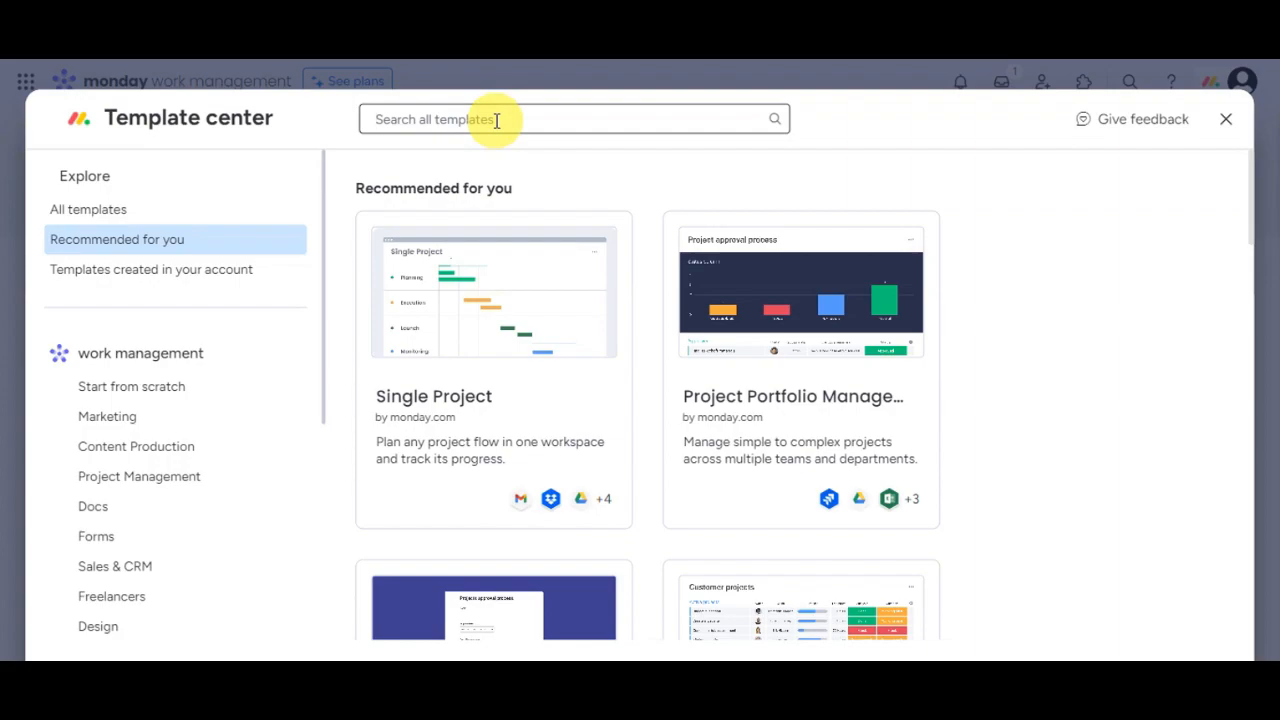
text(s)
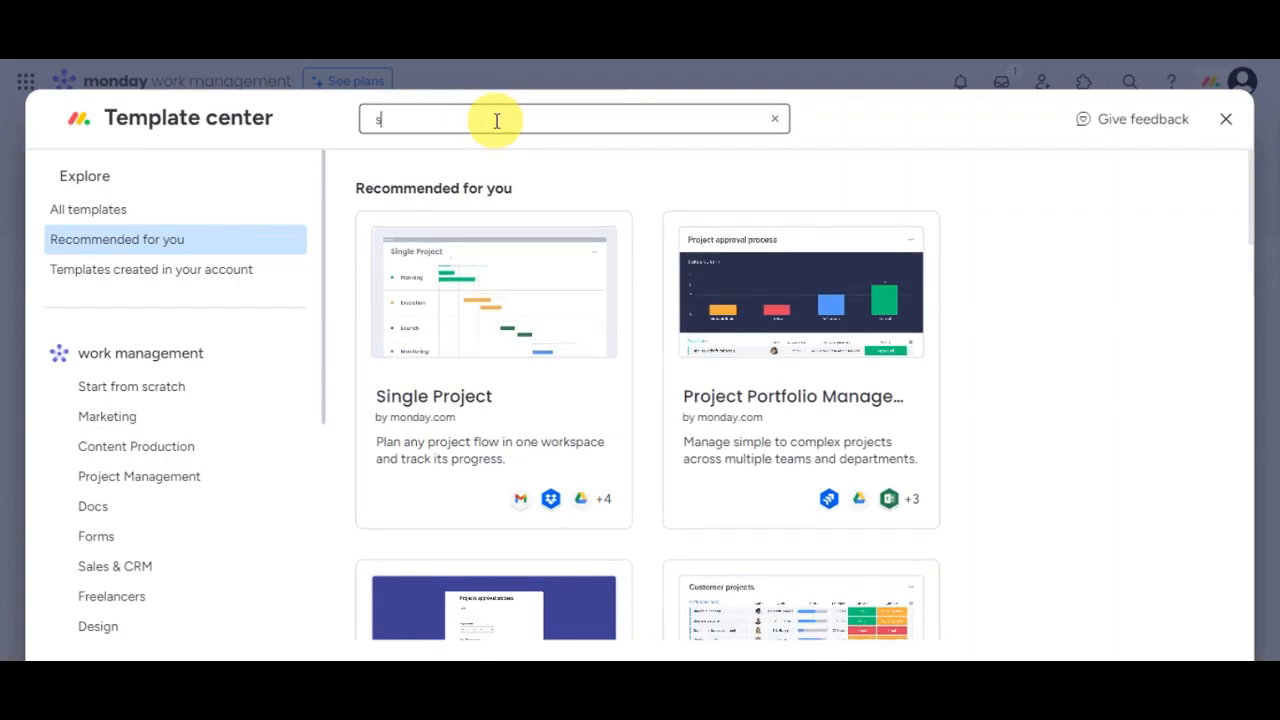
text(ocial media)
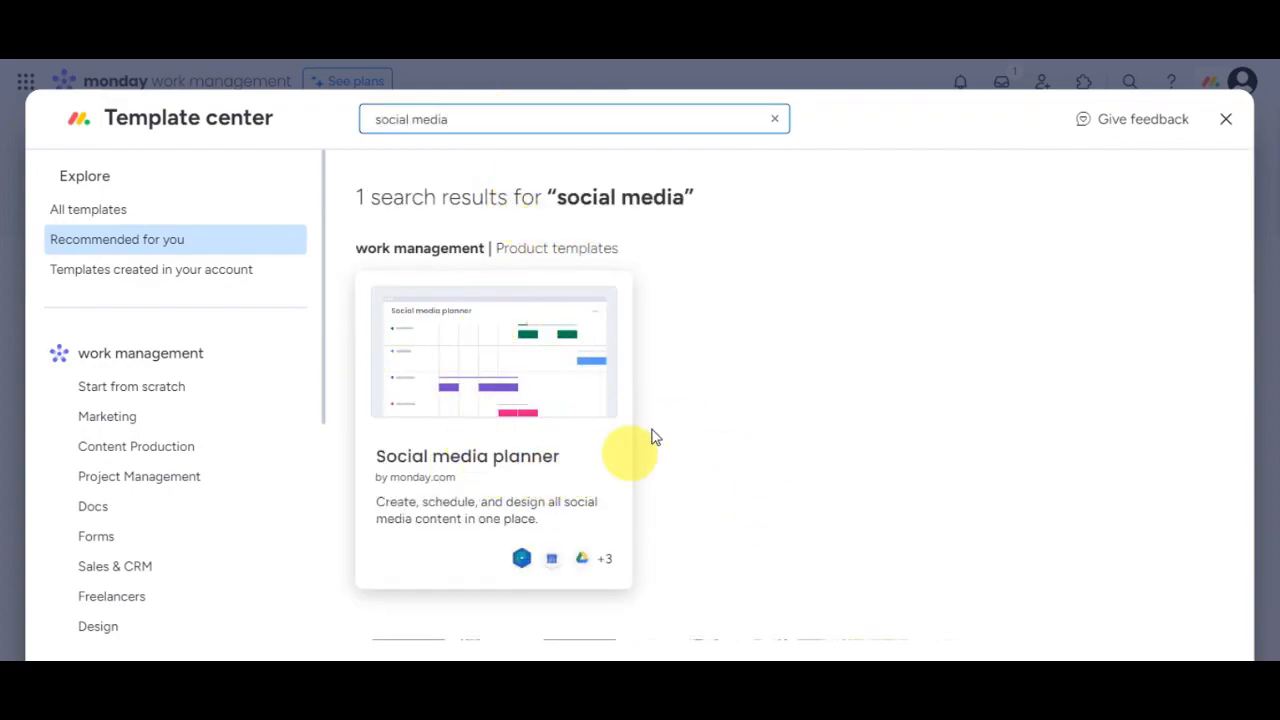
click(548, 378)
scroll(553, 483, down, 2)
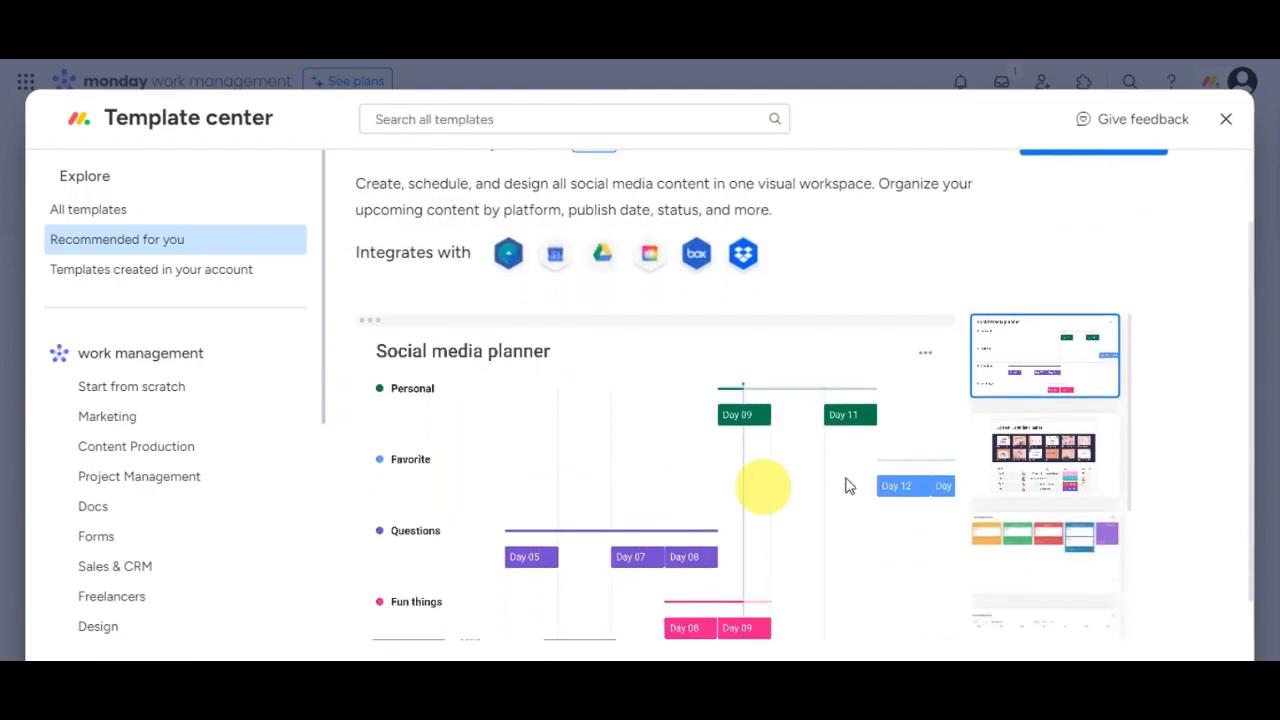
scroll(951, 429, up, 2)
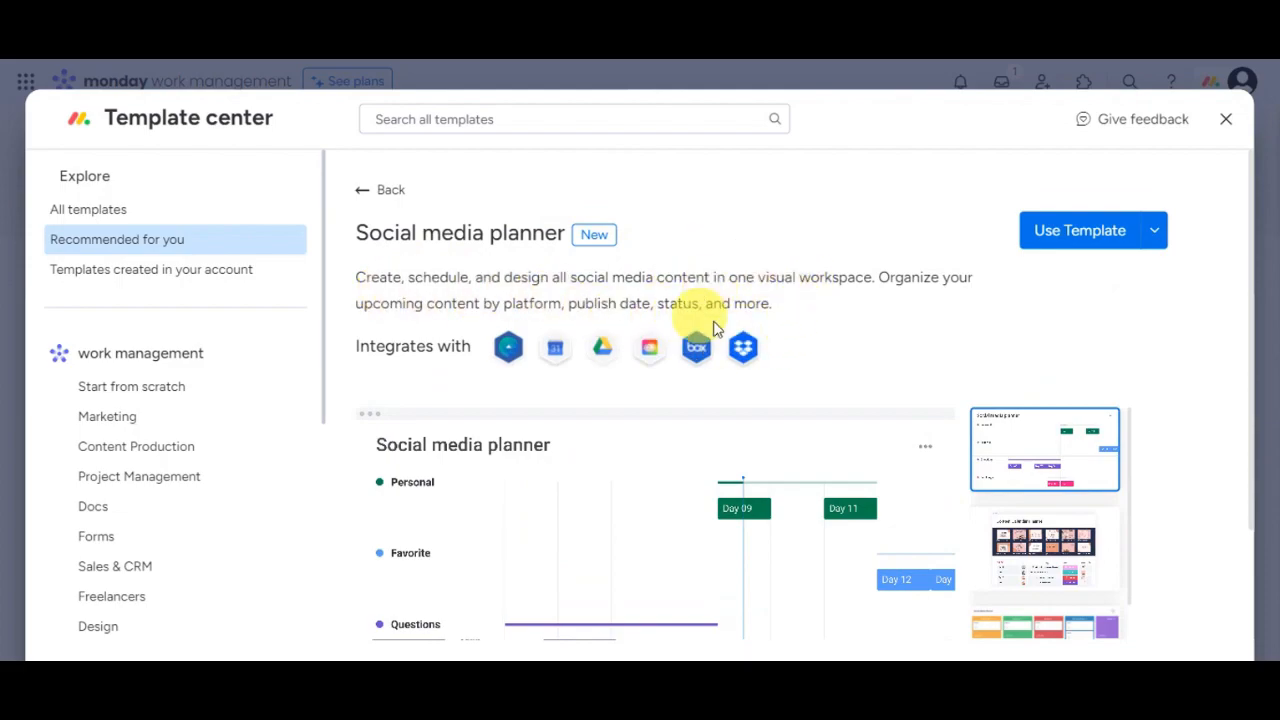
click(1058, 252)
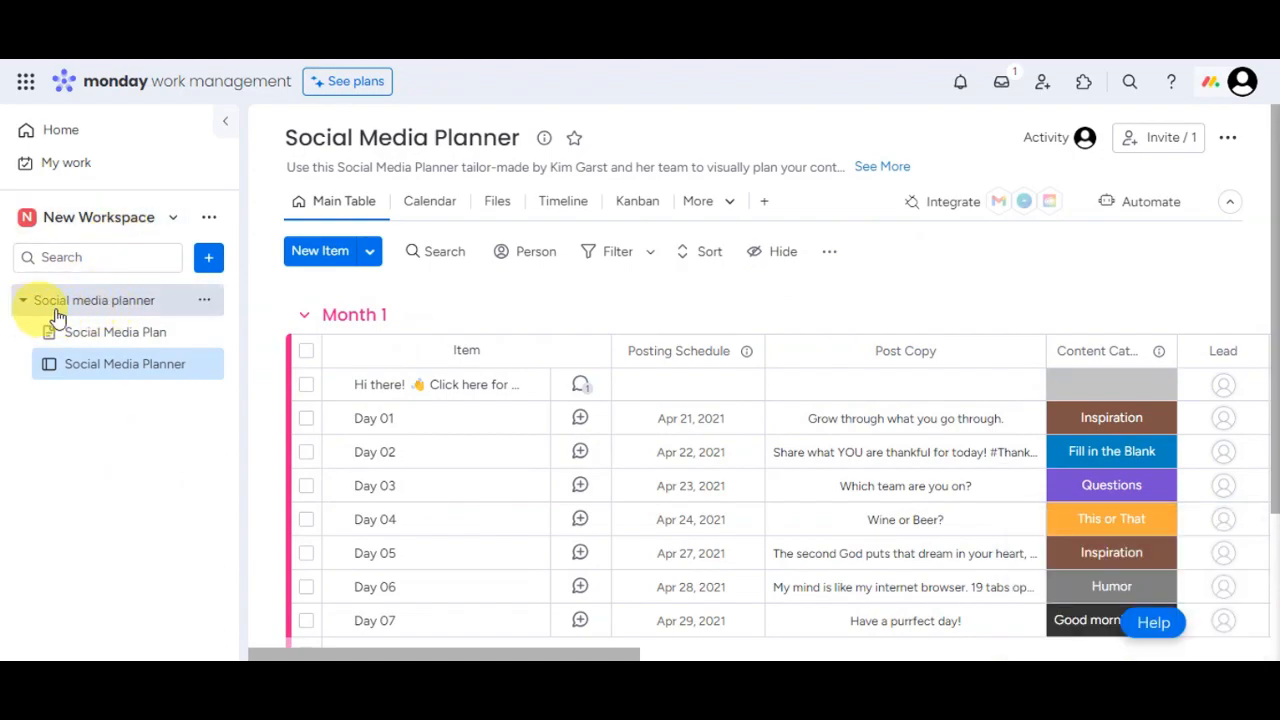
Step: Open the Social Media Plan doc and scroll through its Strategy and Content sections
click(118, 341)
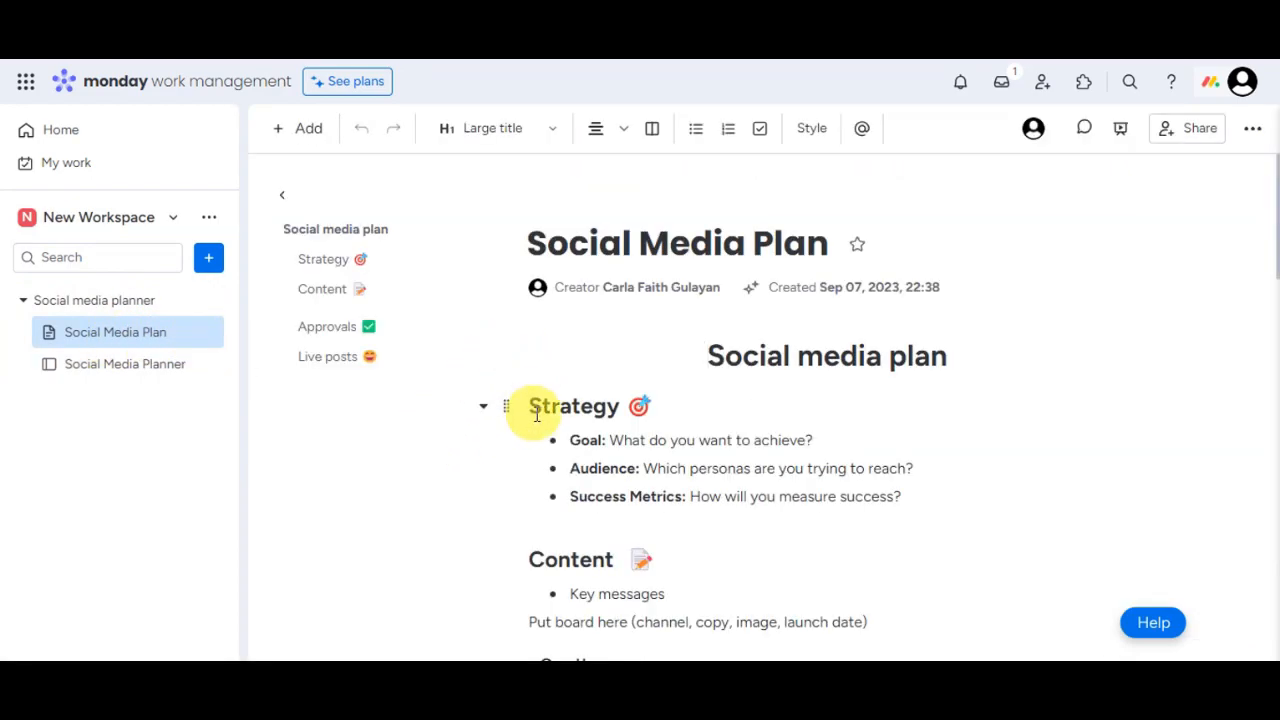
scroll(663, 380, down, 2)
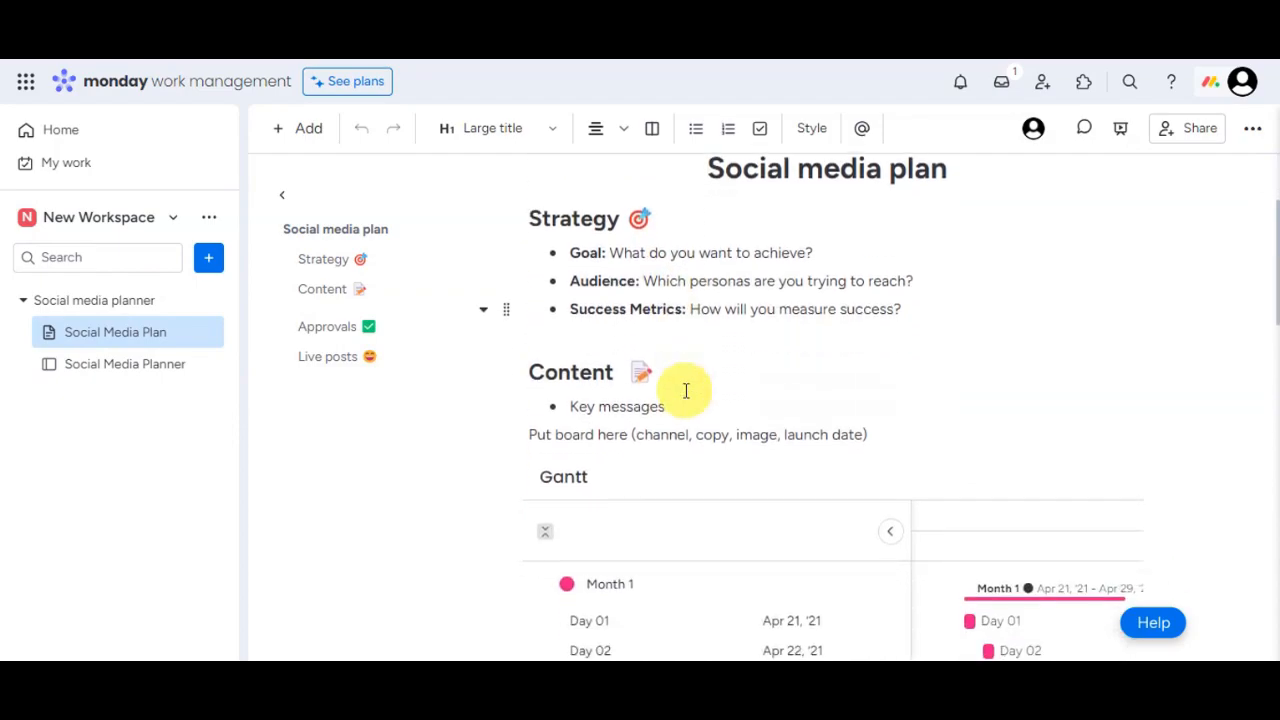
scroll(706, 363, down, 2)
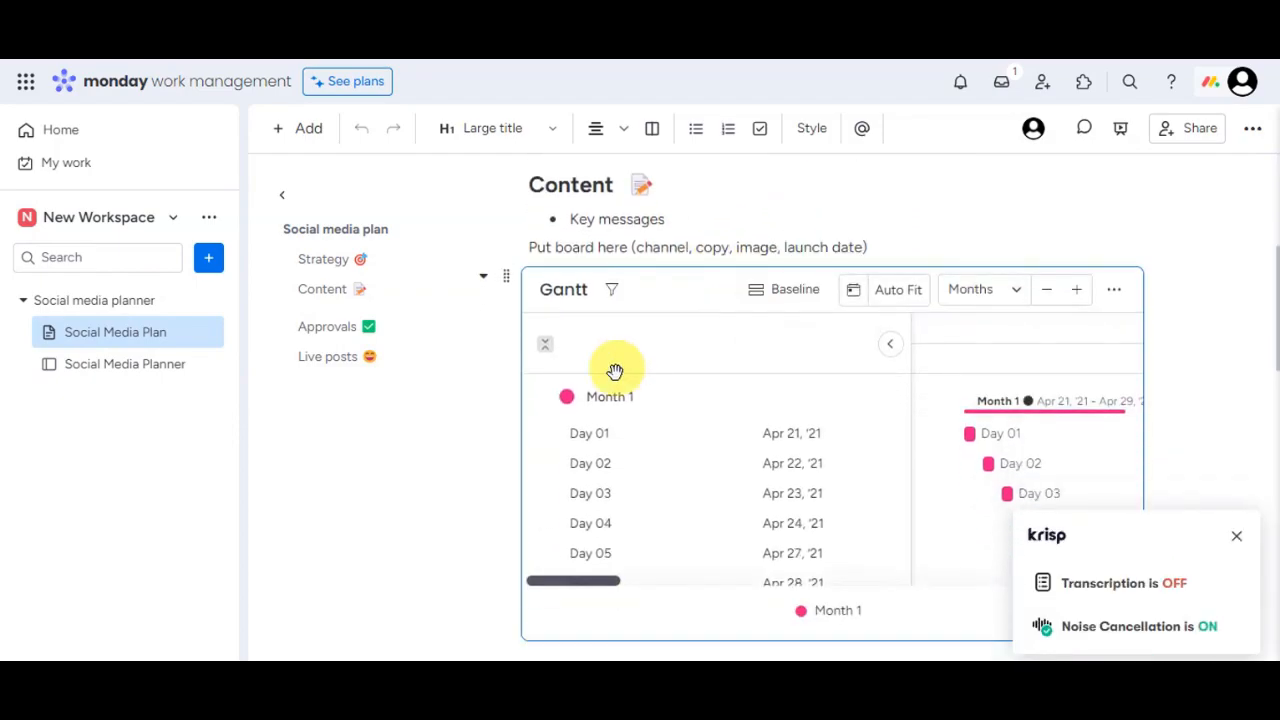
scroll(567, 360, down, 1)
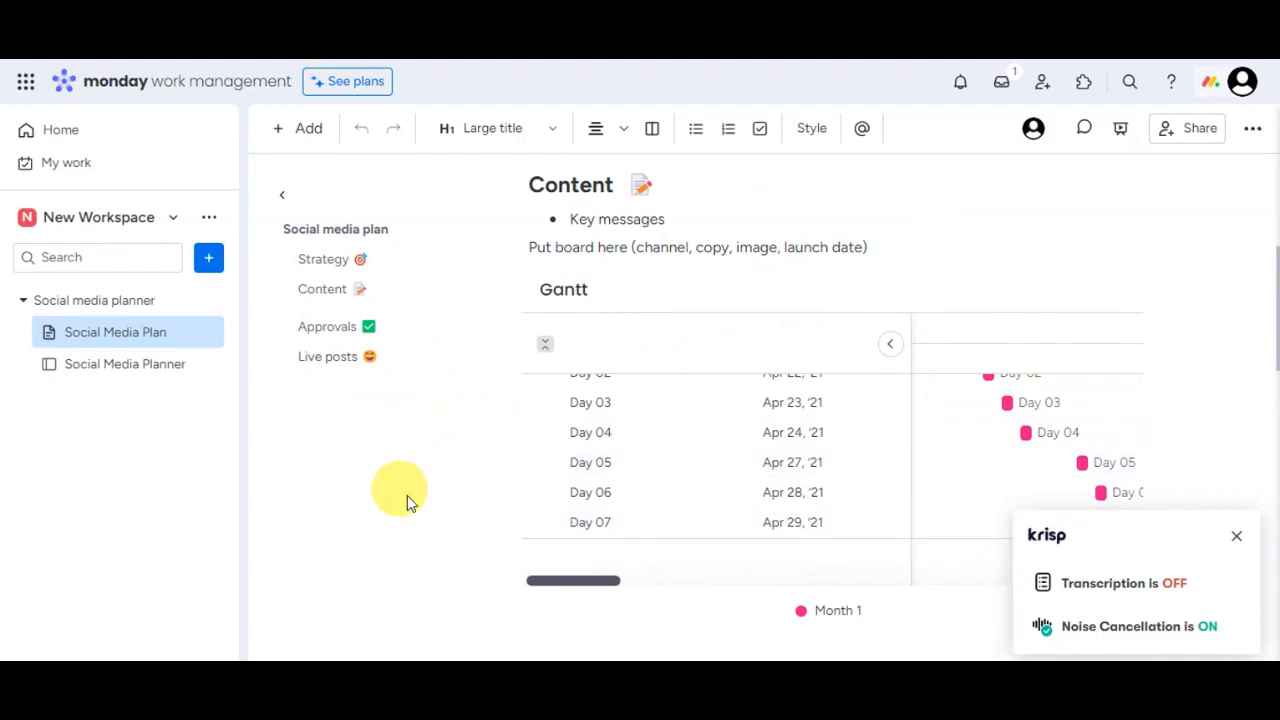
scroll(456, 447, up, 2)
scroll(456, 447, up, 1)
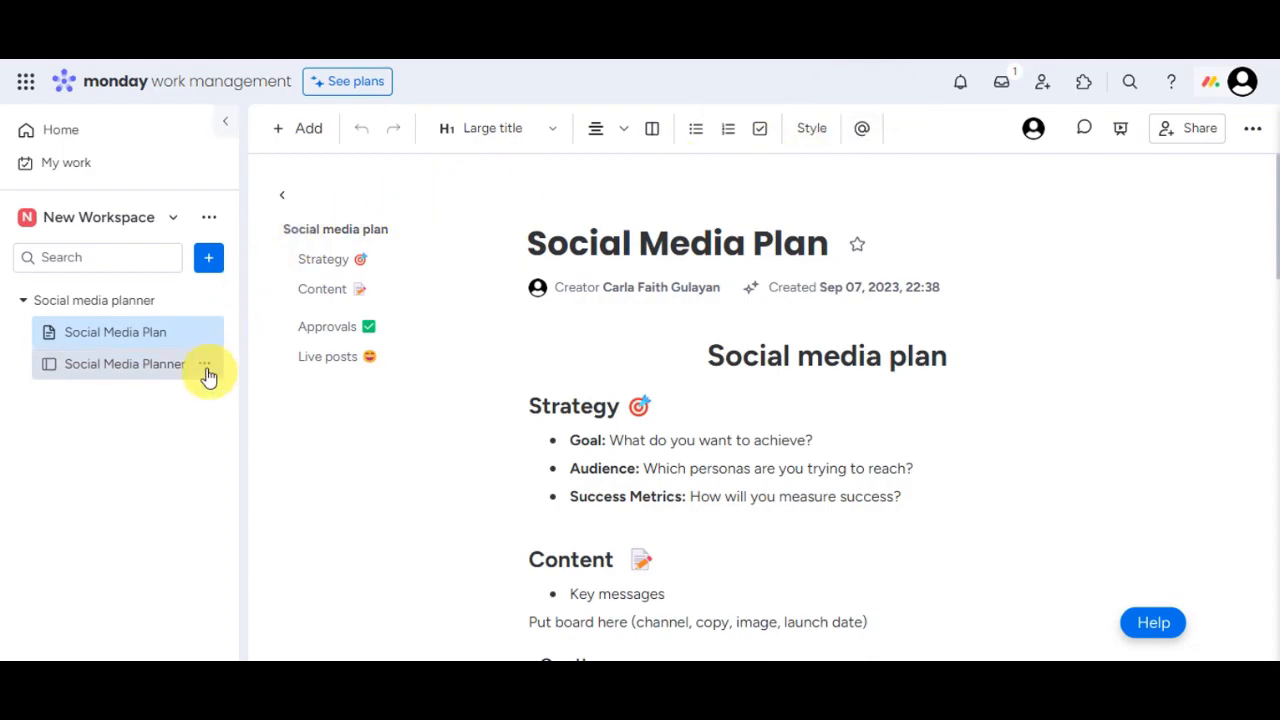
click(155, 372)
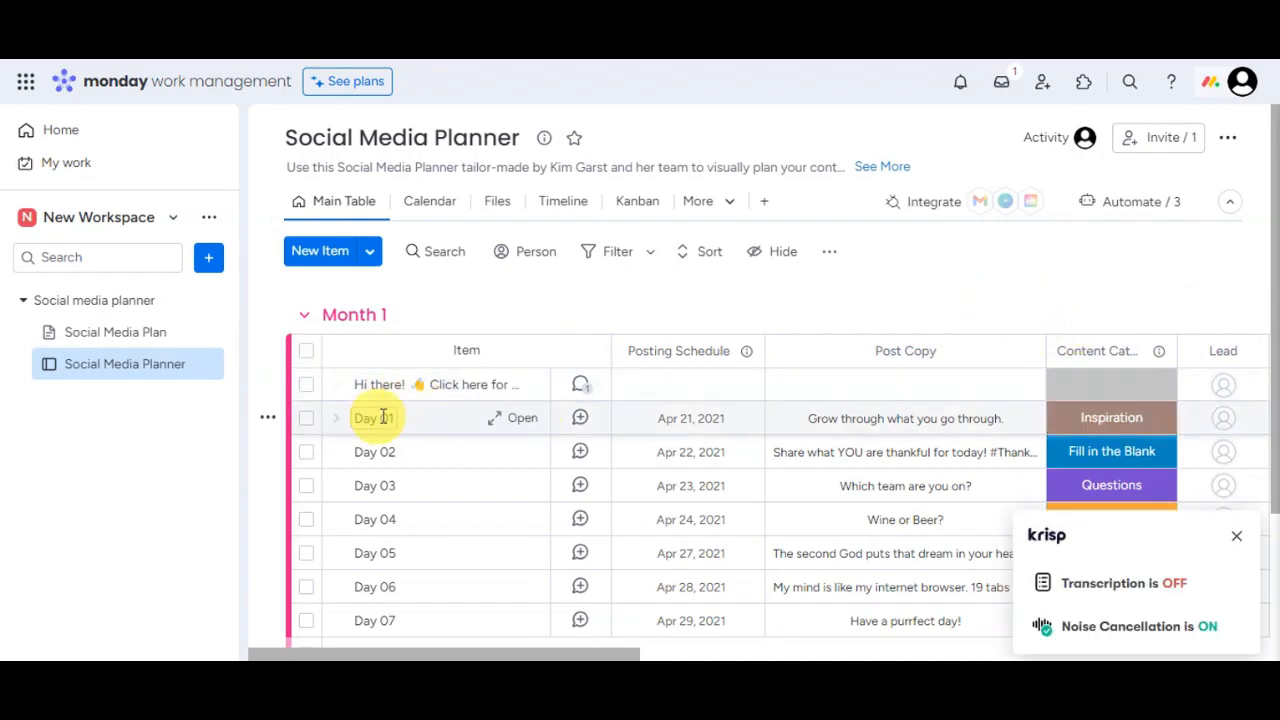
scroll(519, 425, down, 2)
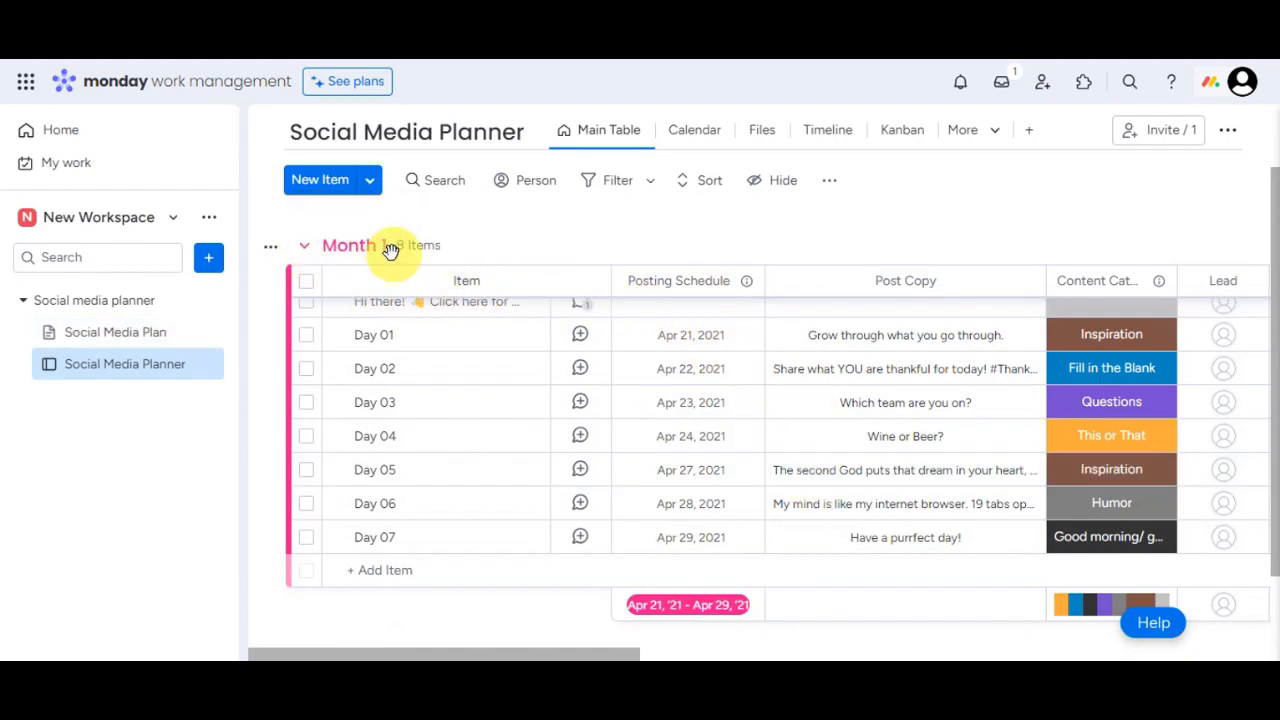
scroll(477, 420, up, 2)
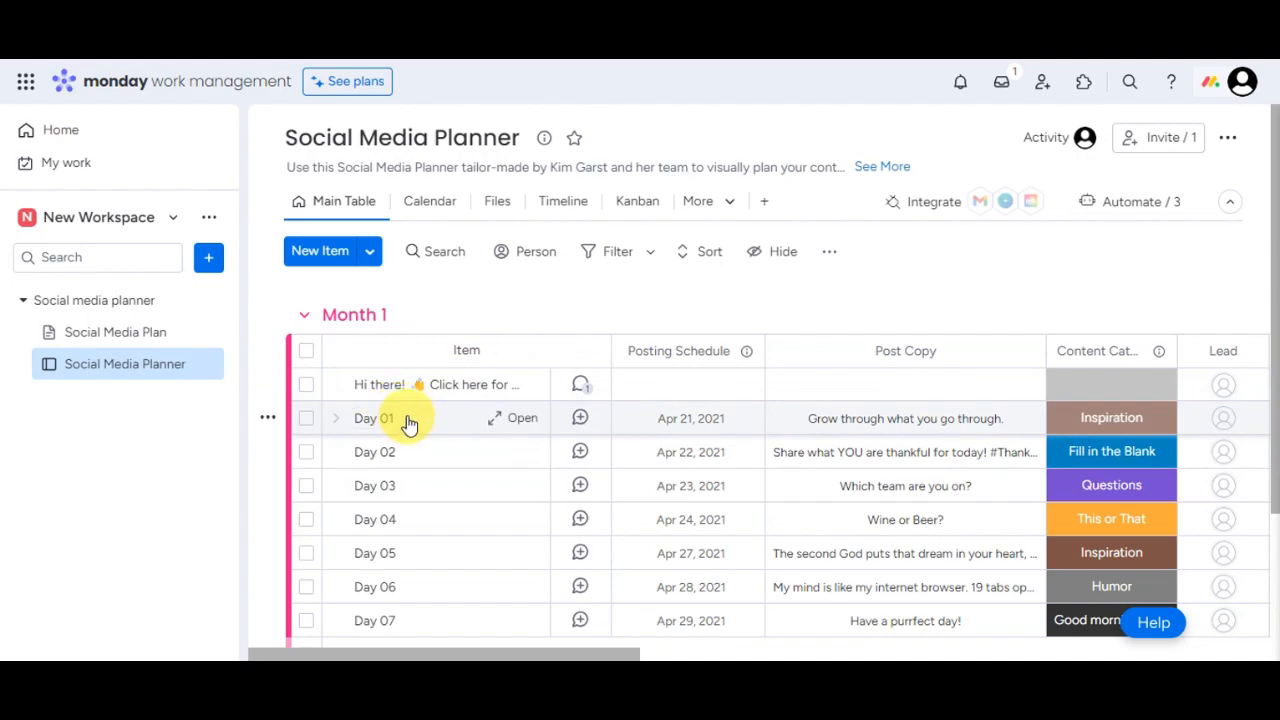
Step: Post the update 'currently working' in Day 01's conversation
click(580, 423)
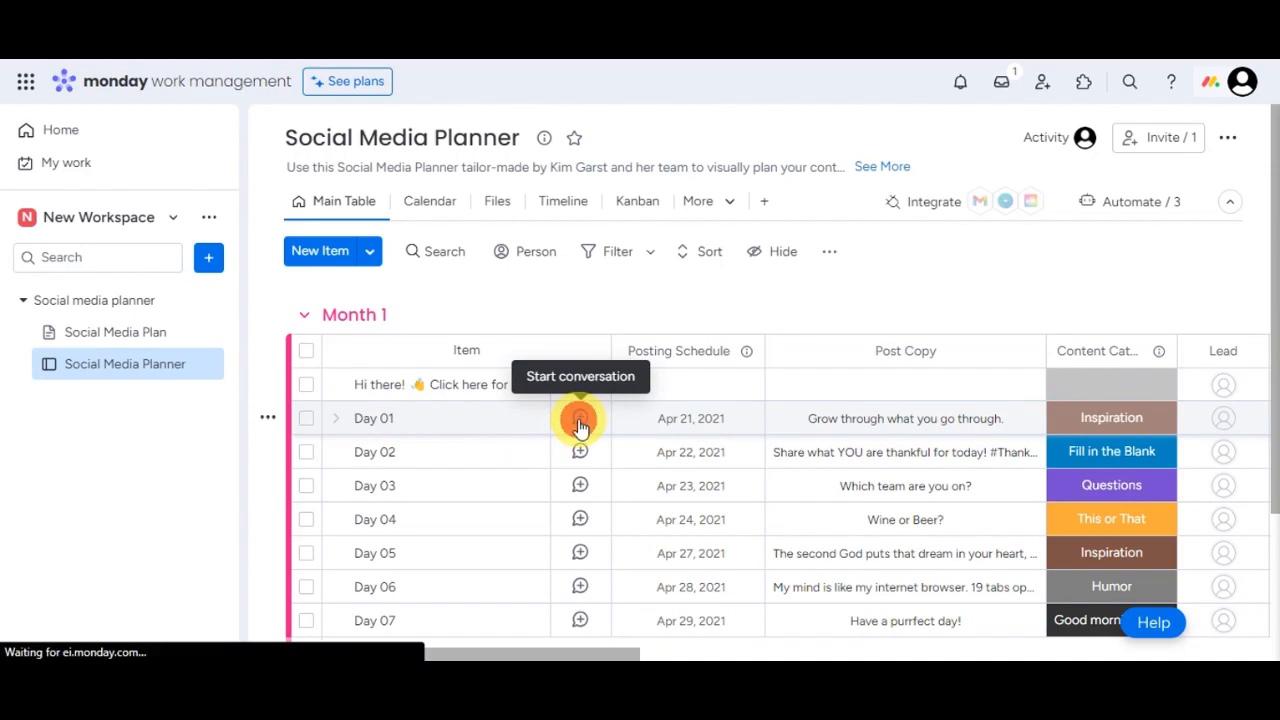
click(740, 310)
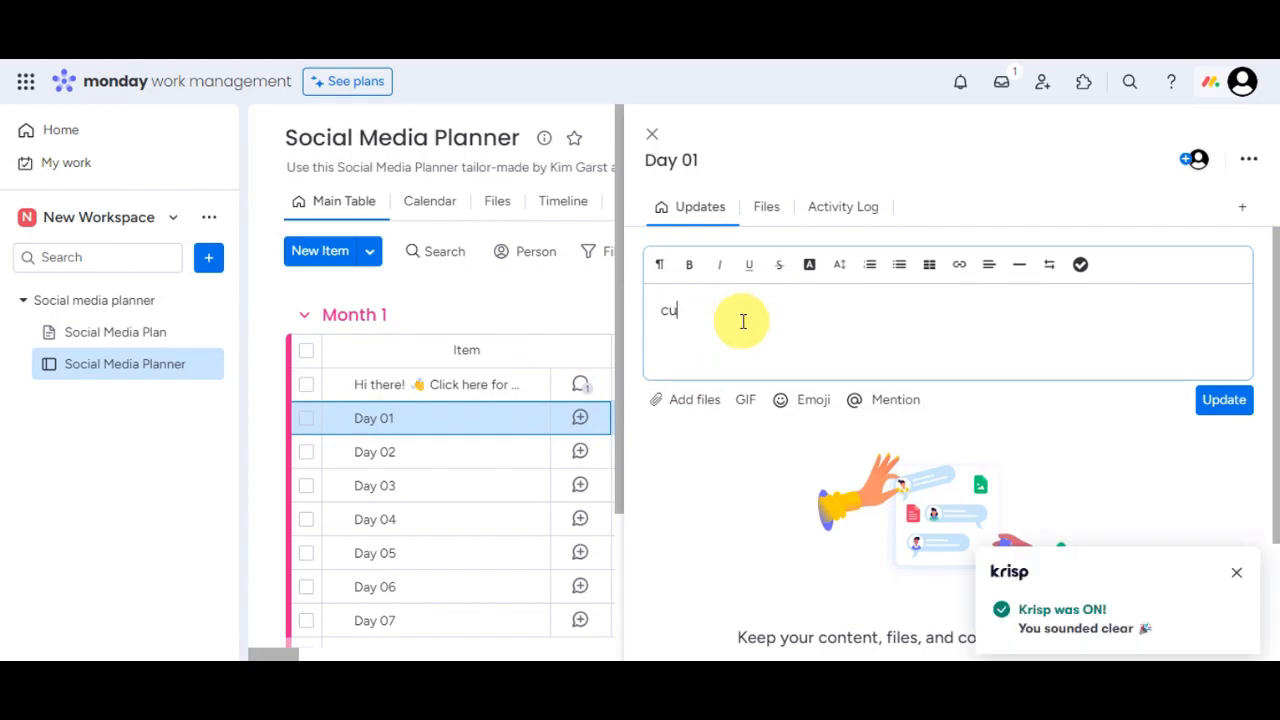
text(currently working)
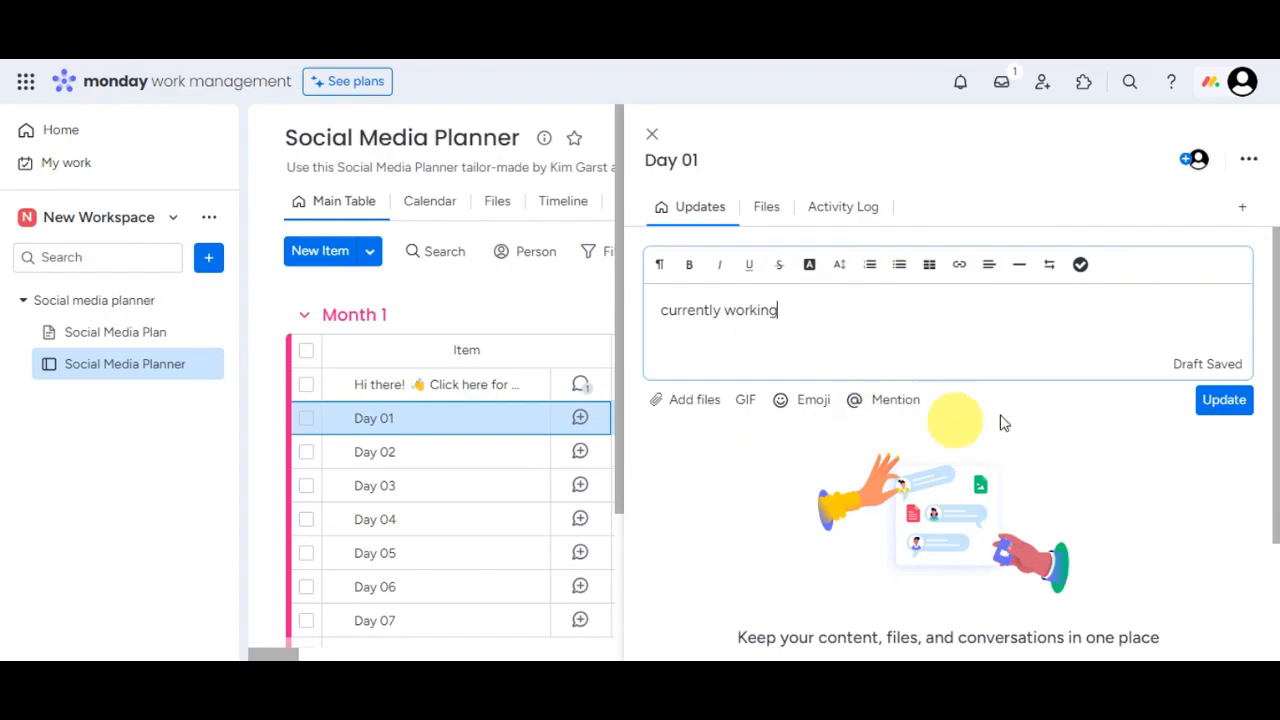
click(1226, 401)
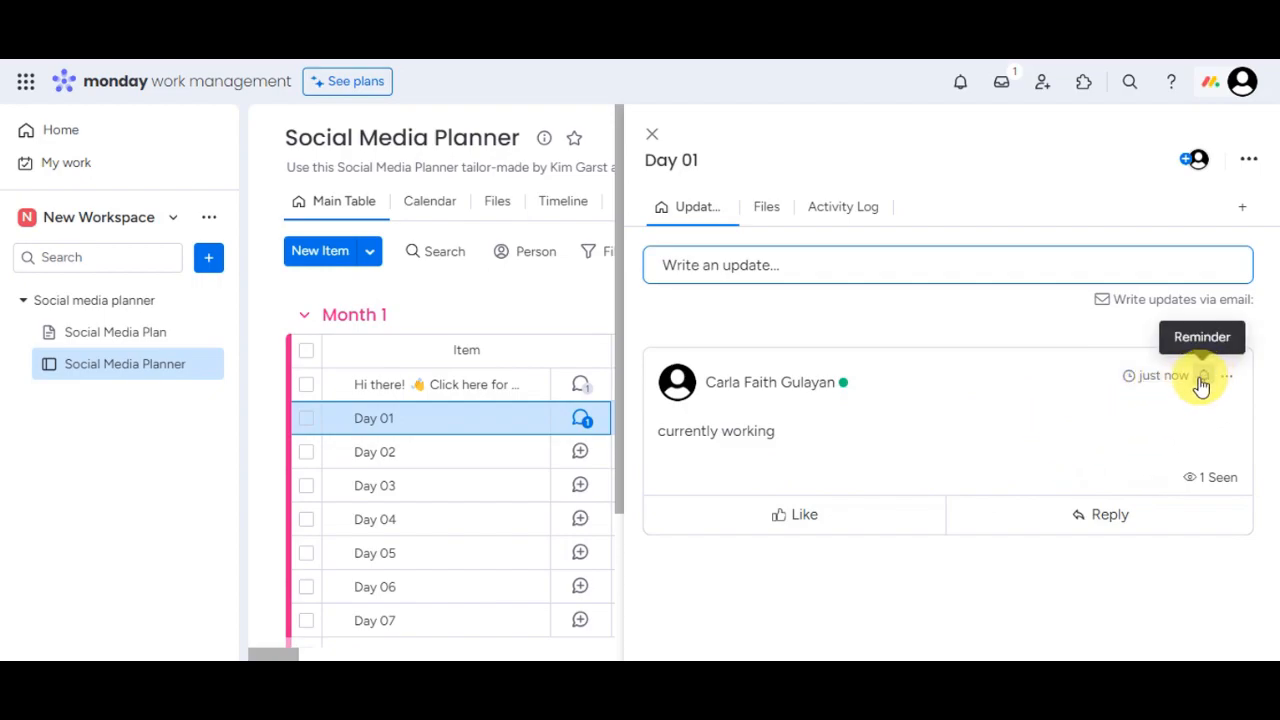
Step: React to the Day 01 update with a heart and post the reply 'reply'
mouse_move(1219, 491)
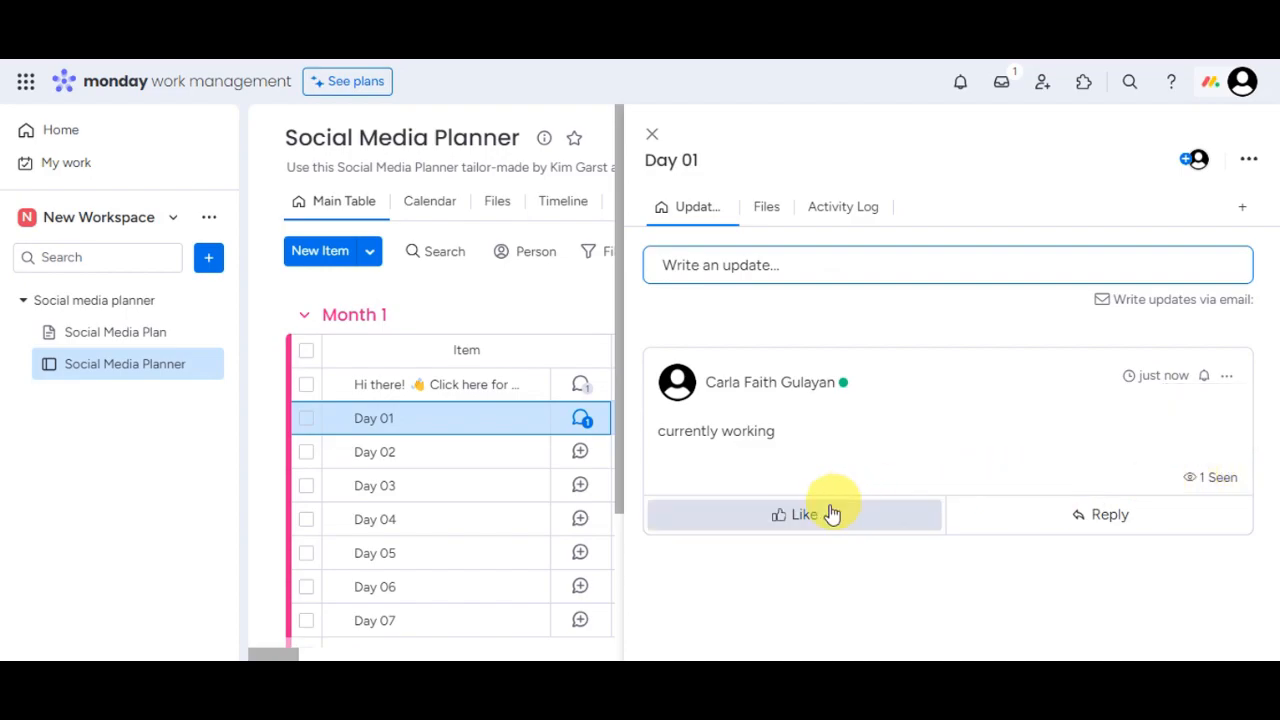
mouse_move(815, 520)
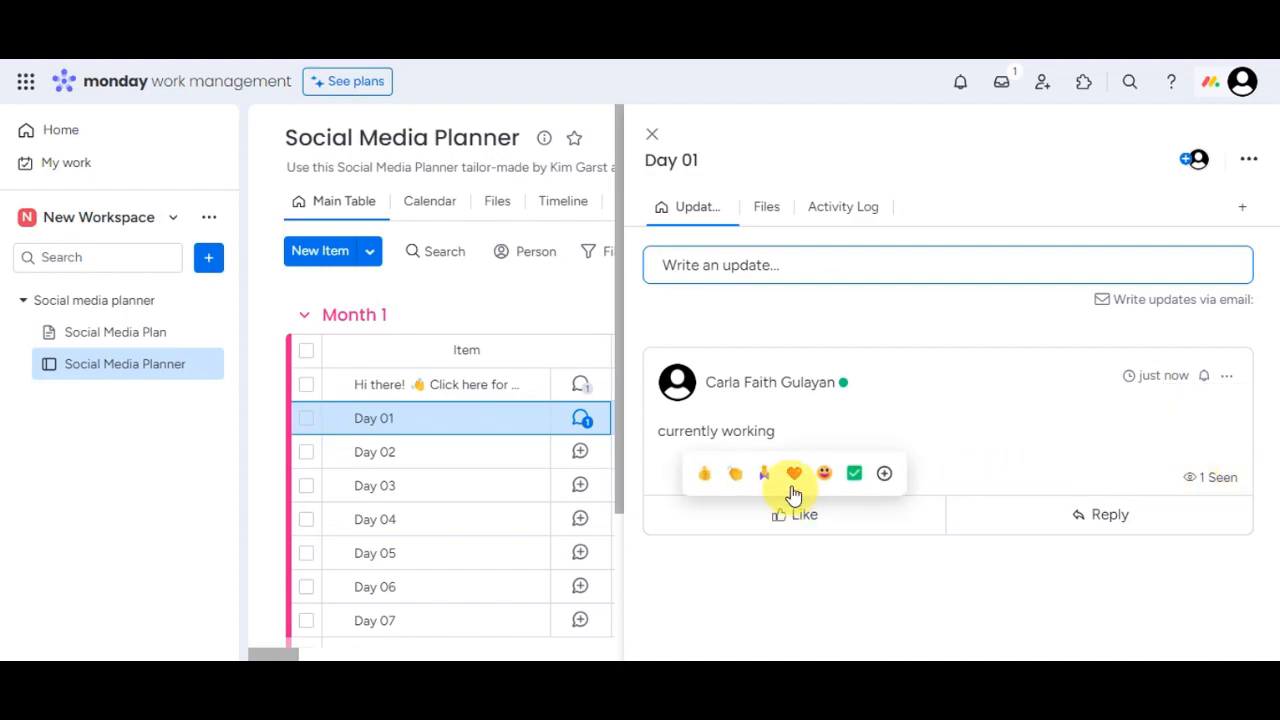
click(795, 485)
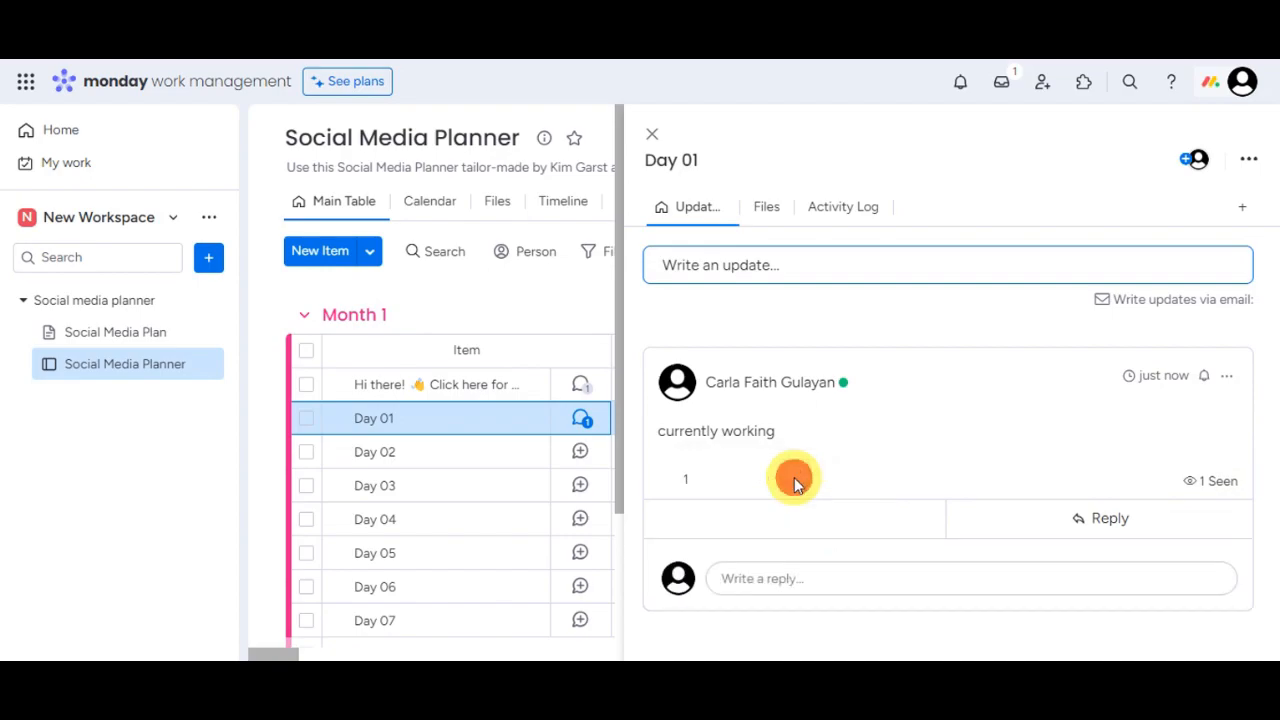
click(1118, 520)
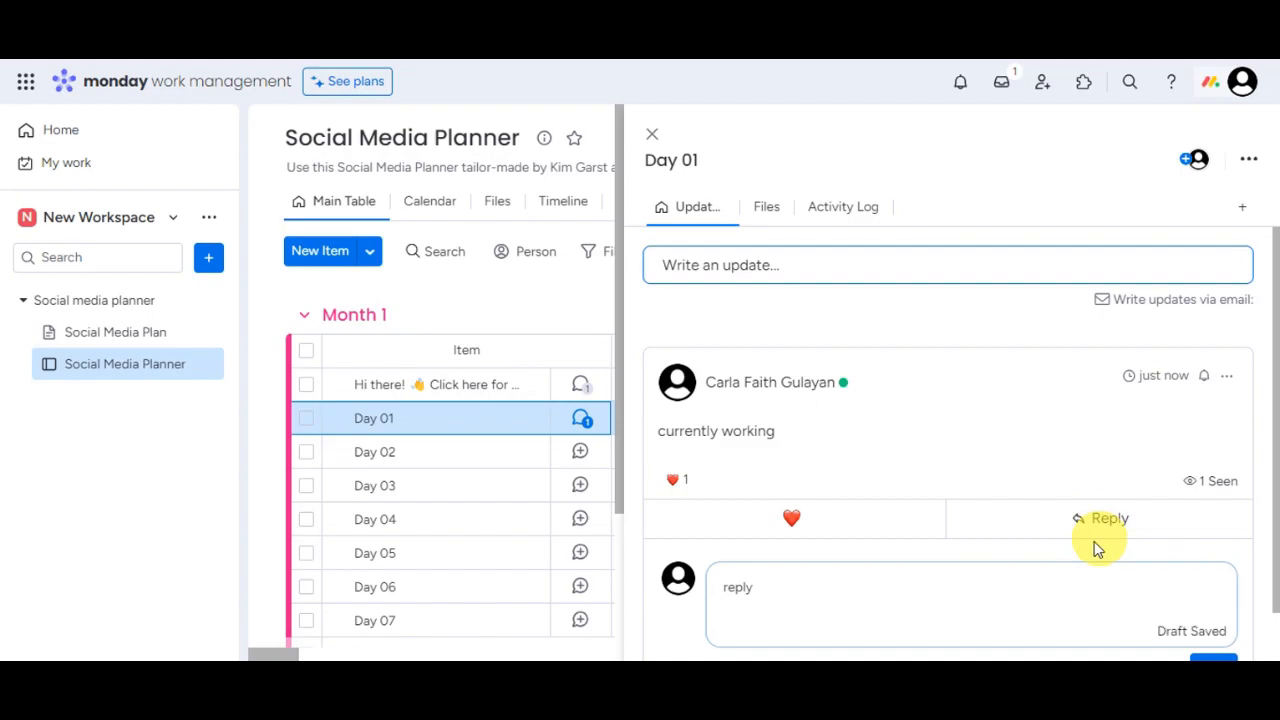
text(reply)
click(1211, 612)
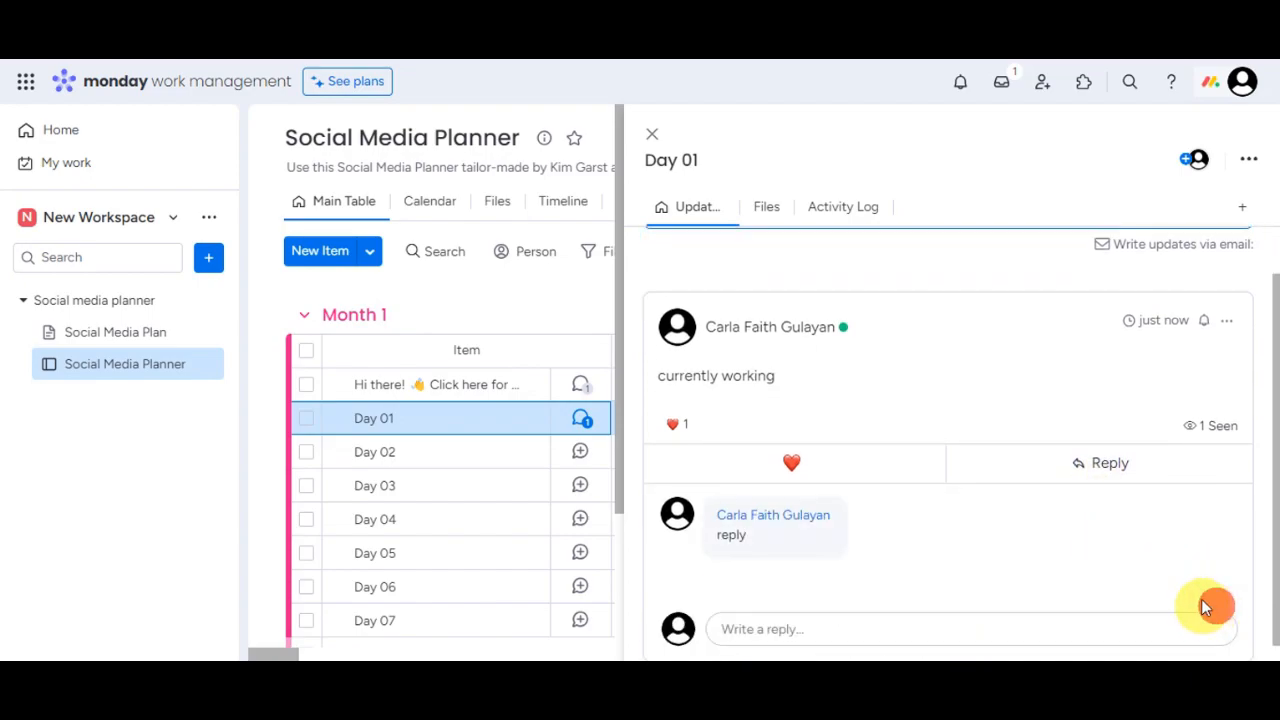
Step: Check the update's options and the Files and Activity Log tabs, then close Day 01's panel
click(1228, 322)
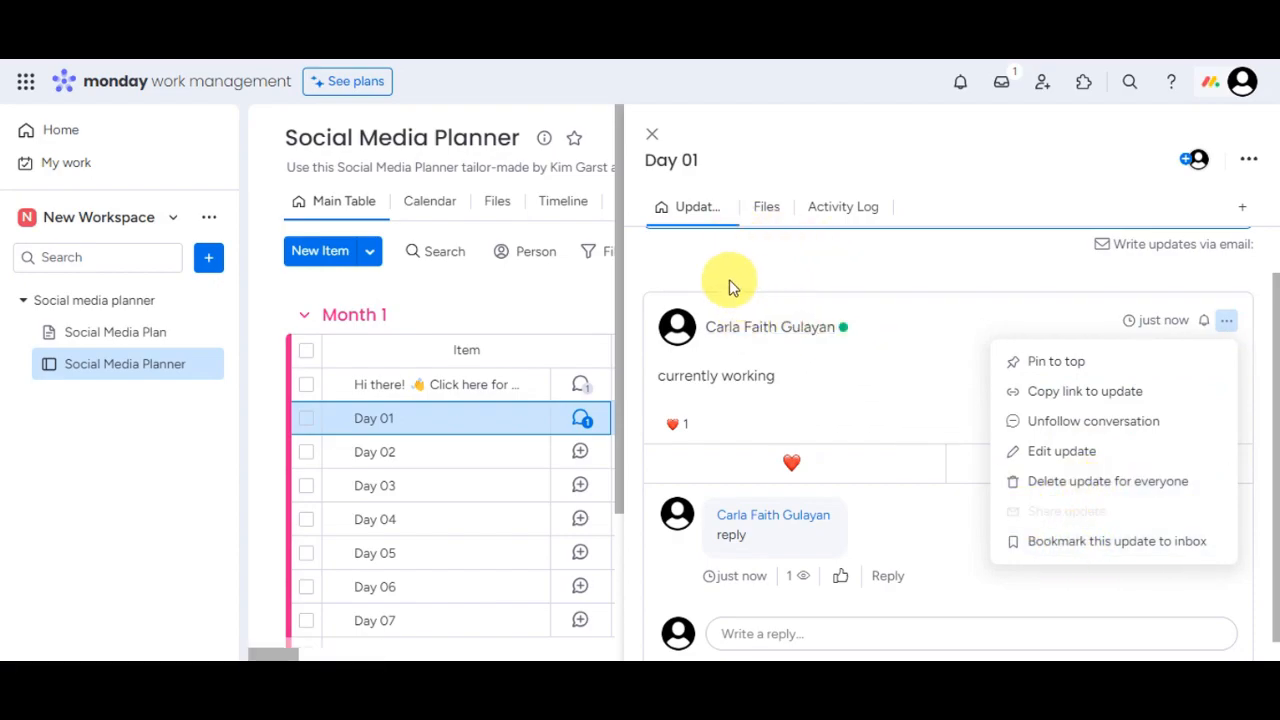
click(764, 214)
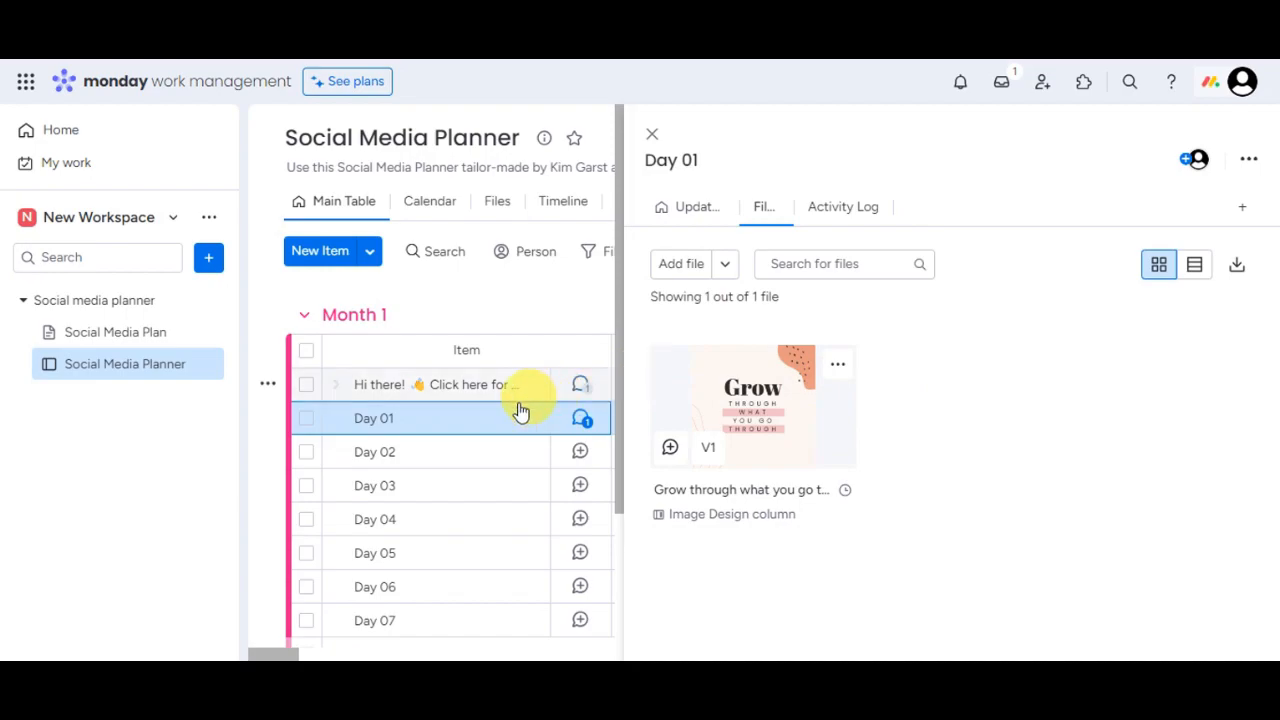
click(864, 217)
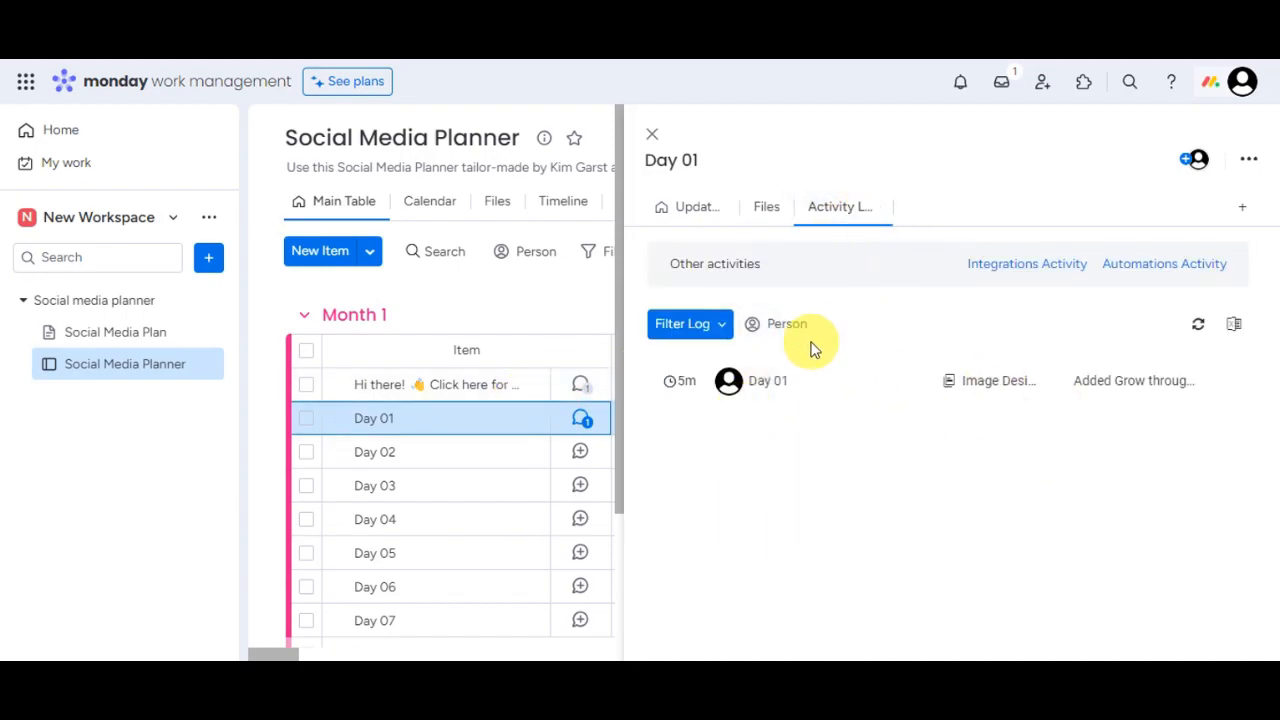
click(658, 138)
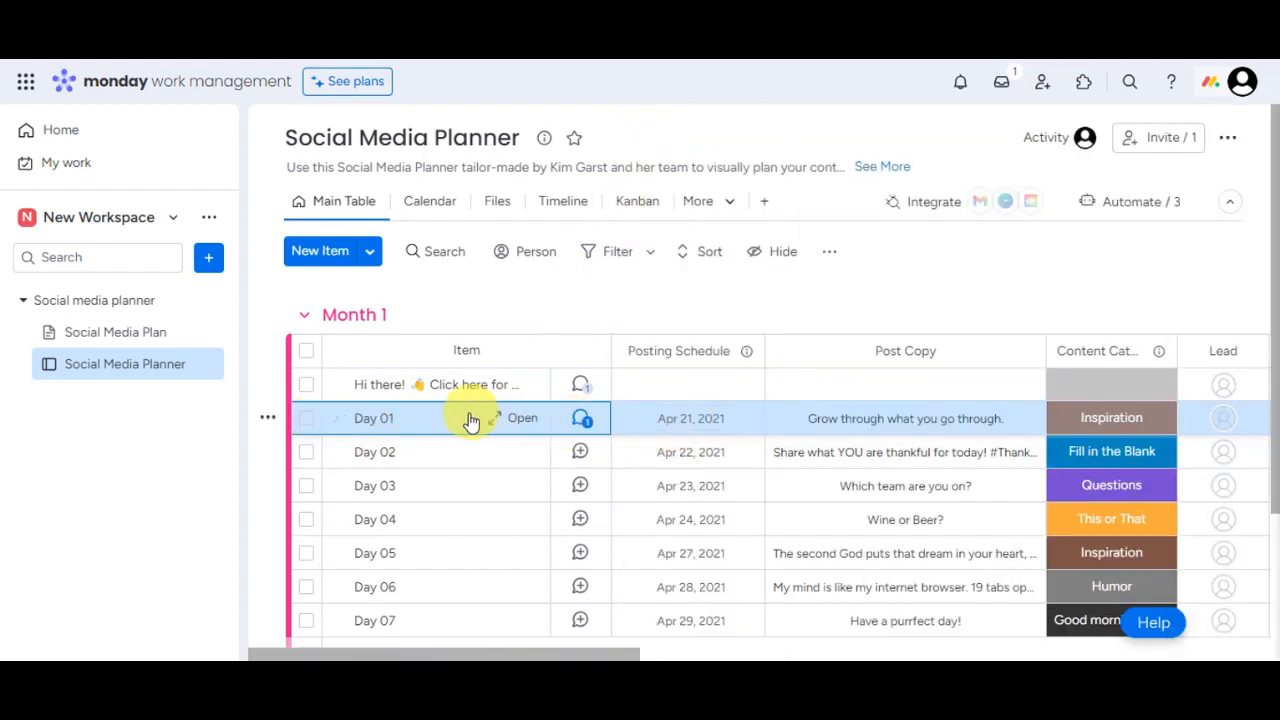
Step: Set Day 01's posting date to Apr 4, 2021
click(690, 419)
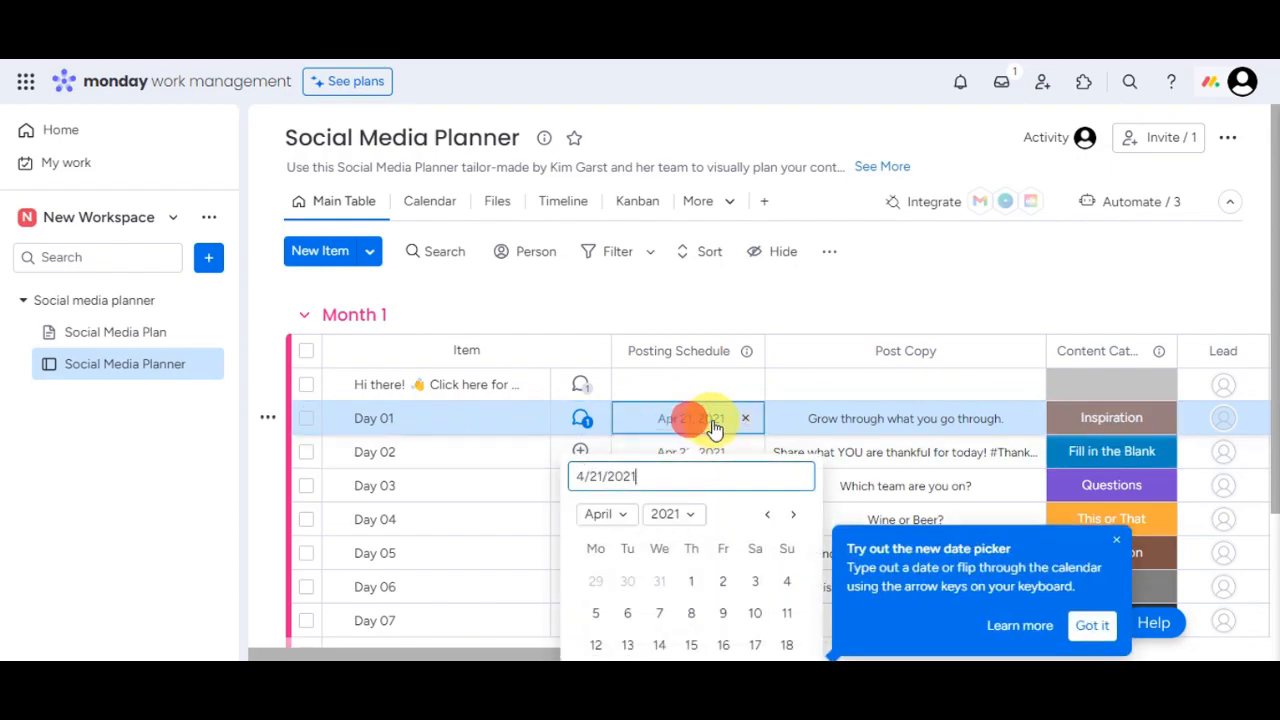
click(787, 581)
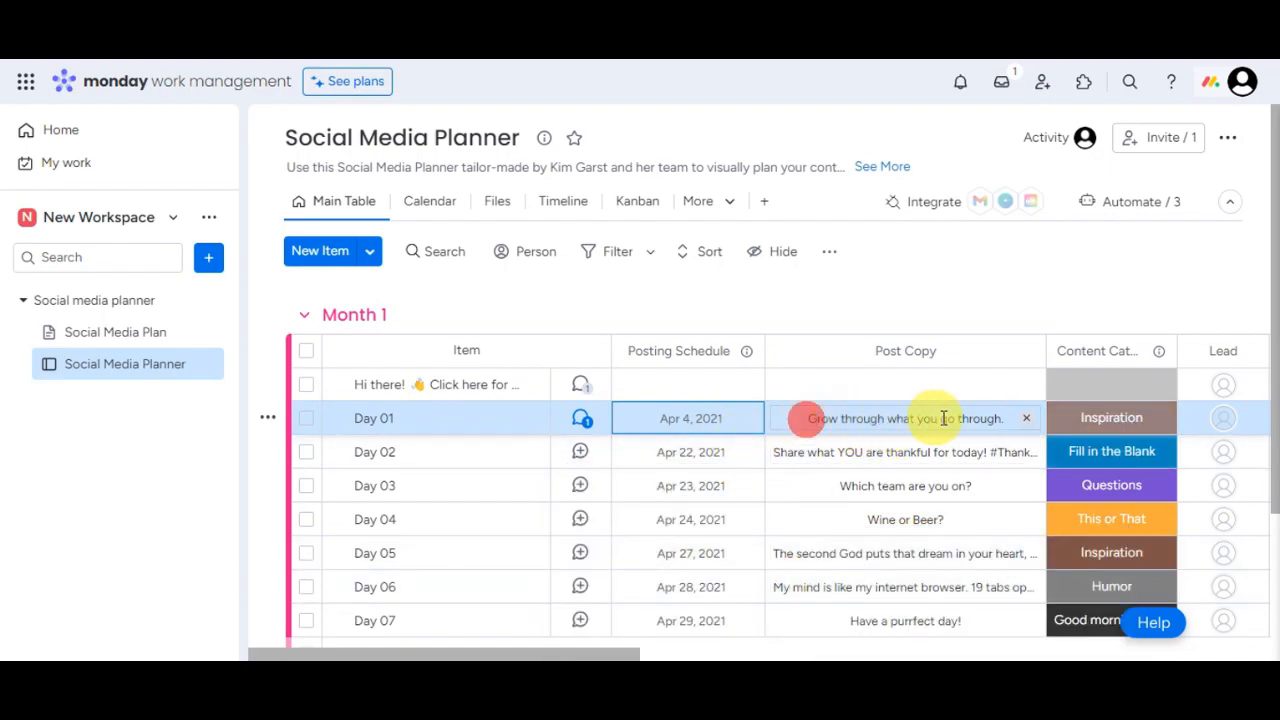
click(1004, 421)
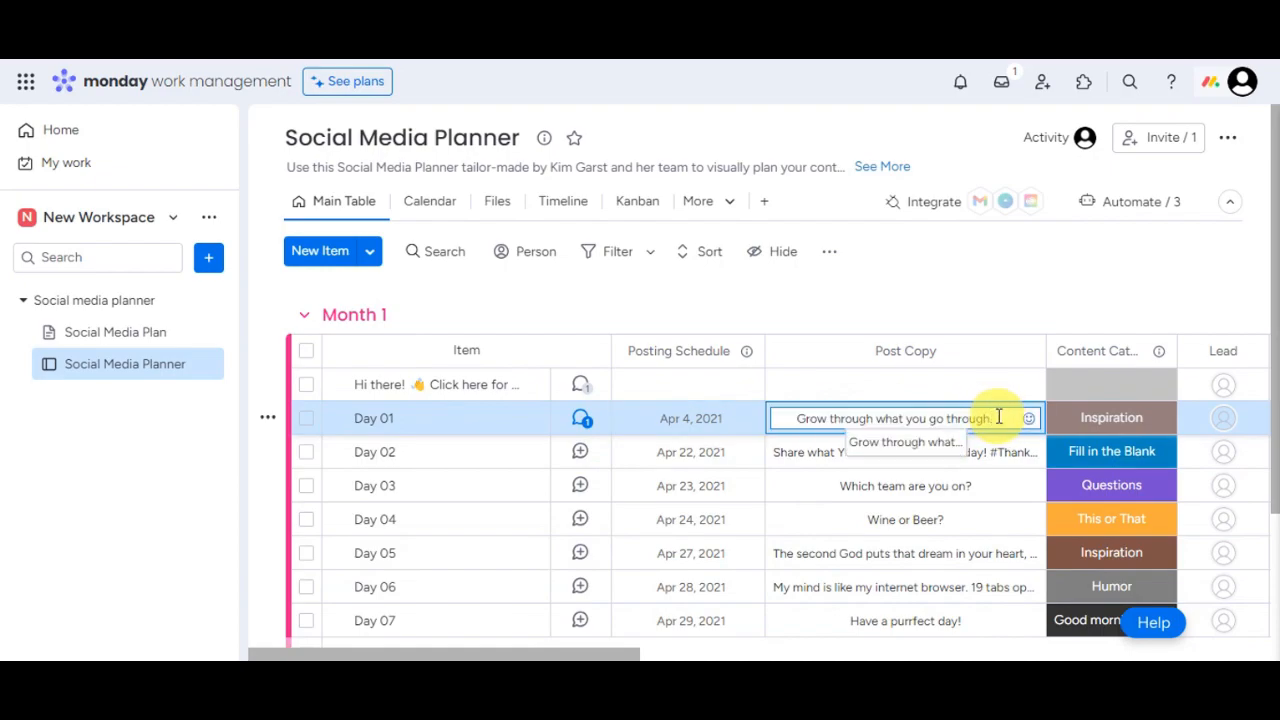
drag(543, 651, 686, 648)
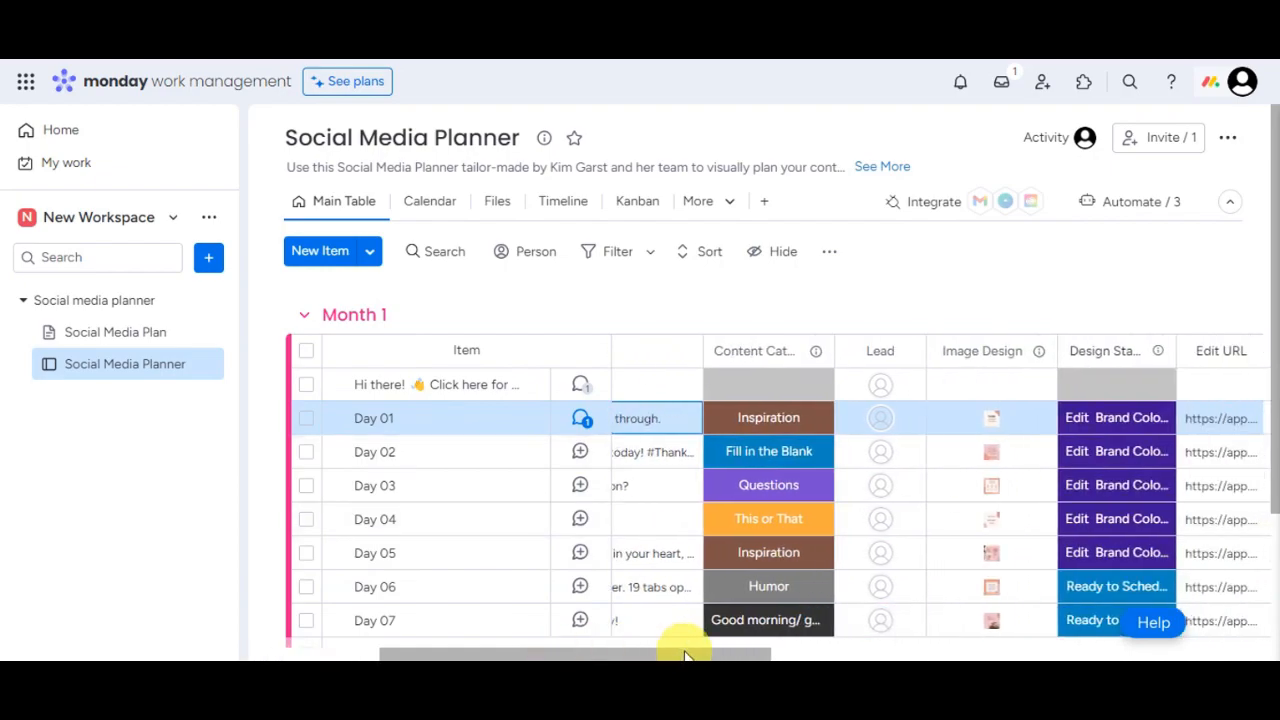
Step: Change Day 01's content category from Inspiration to Favorite
click(755, 422)
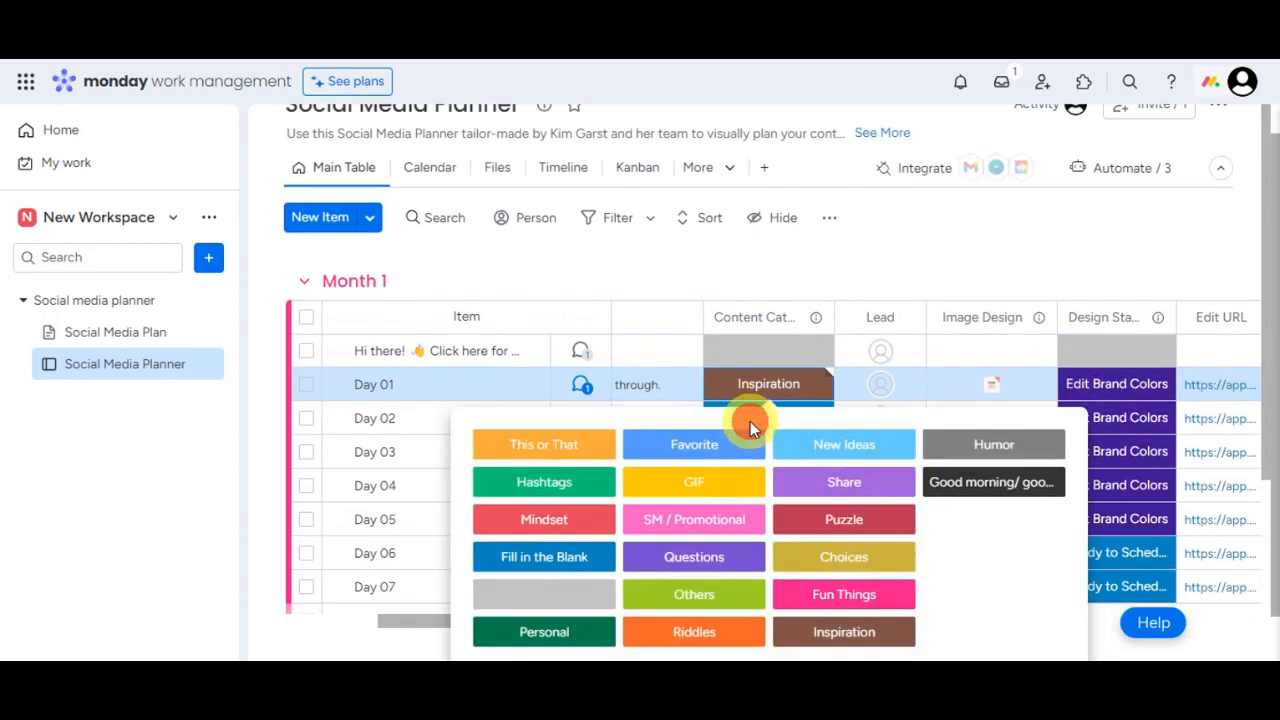
click(714, 448)
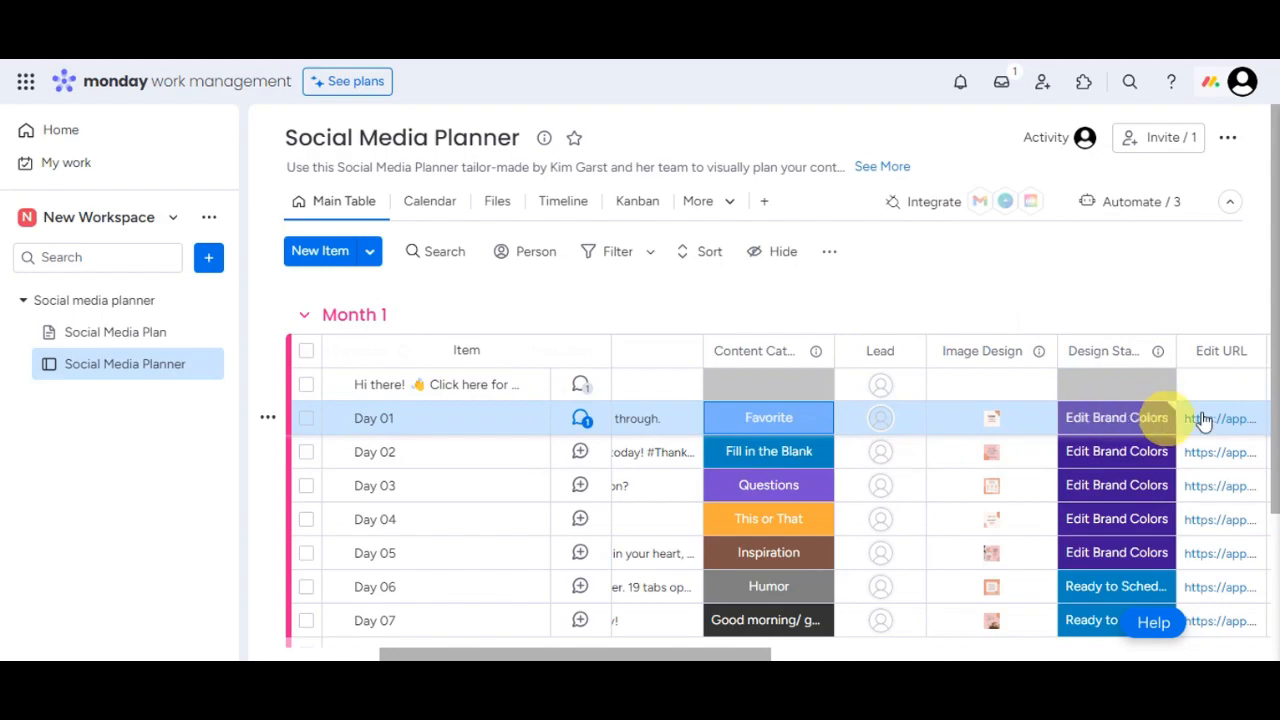
drag(714, 652, 545, 657)
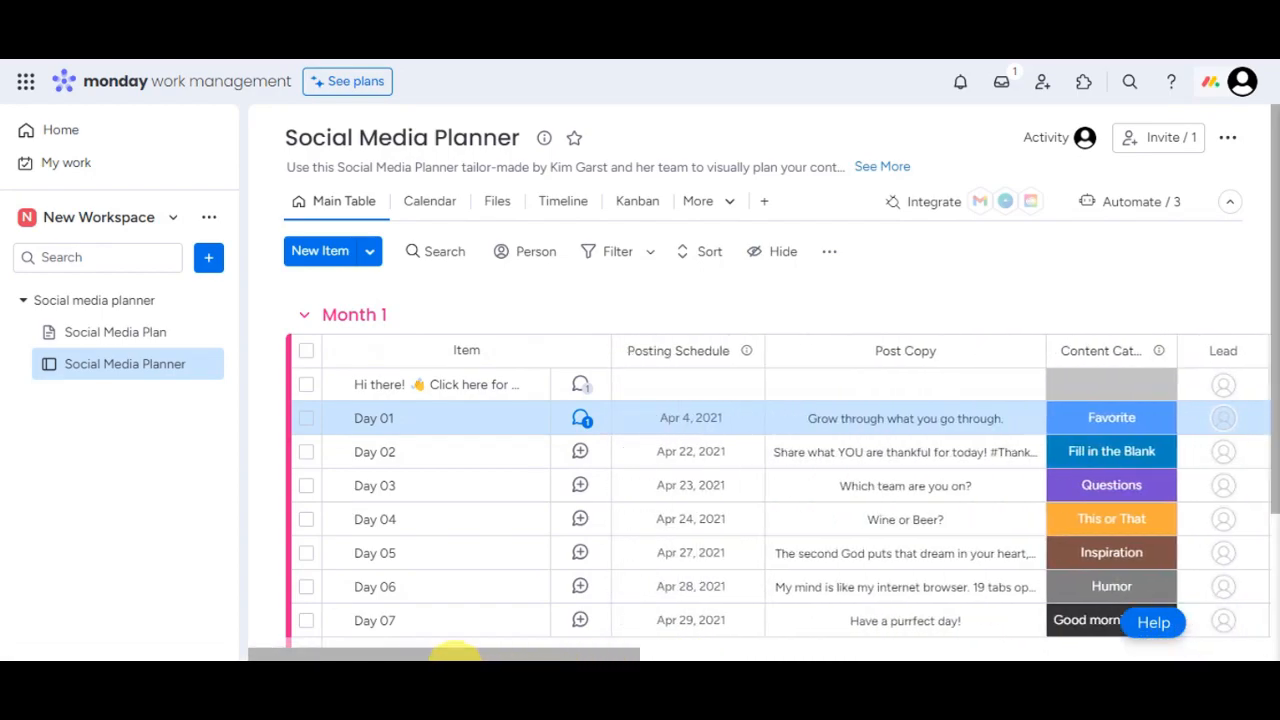